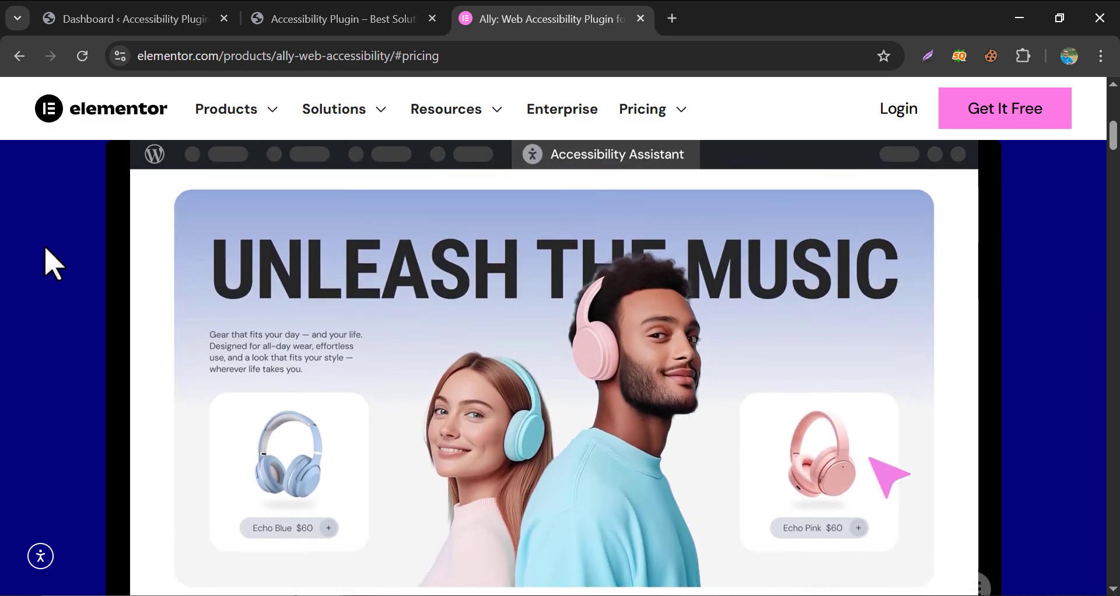
- Scroll through the live site's homepage before adding the plugin
scroll(53, 264, "down", 5)
scroll(53, 264, "down", 3)
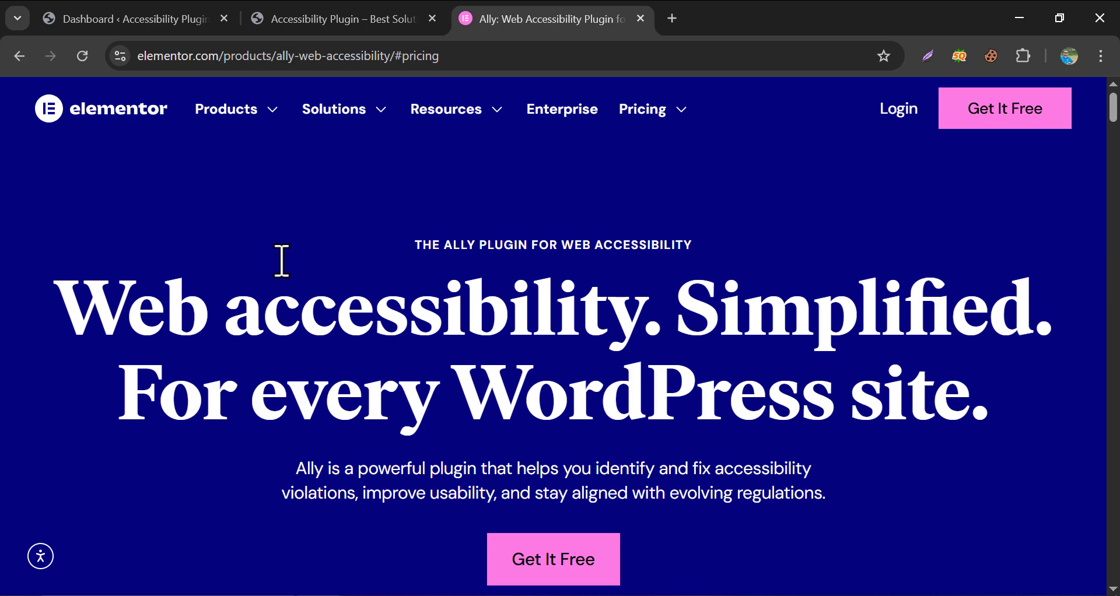
scroll(281, 261, "down", 8)
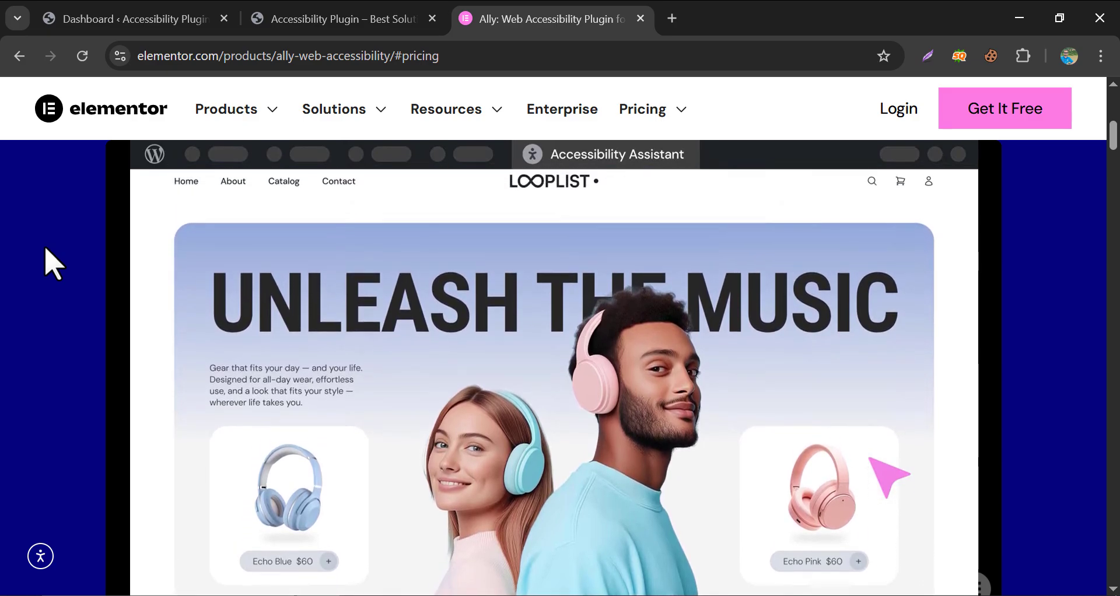
key("ctrl+Page_Up")
scroll(307, 303, "down", 5)
scroll(306, 303, "down", 3)
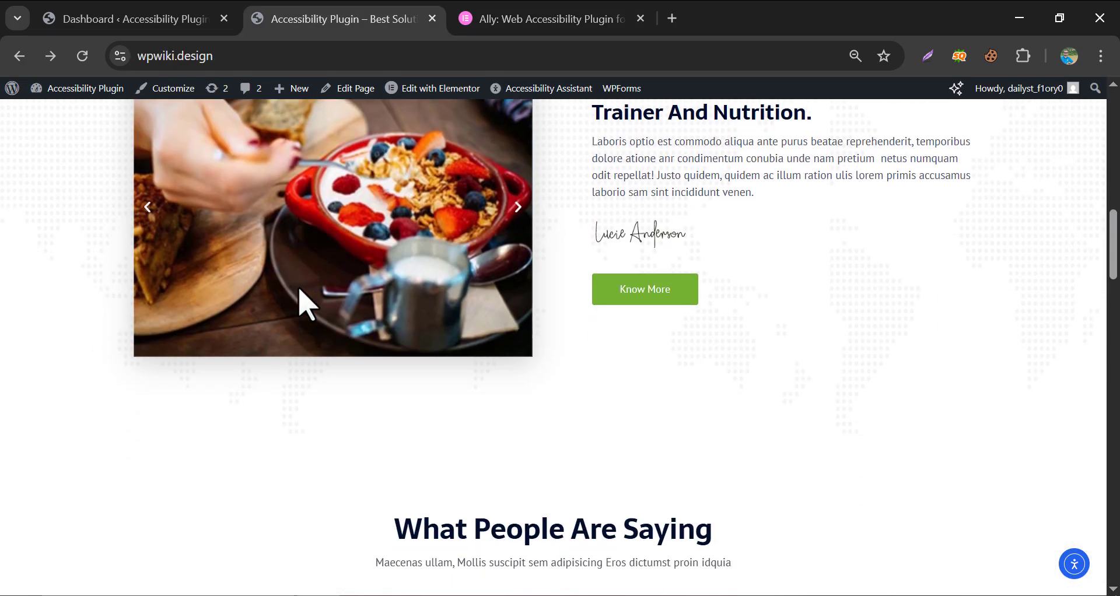
scroll(306, 303, "down", 5)
scroll(306, 303, "down", 5)
scroll(318, 343, "up", 5)
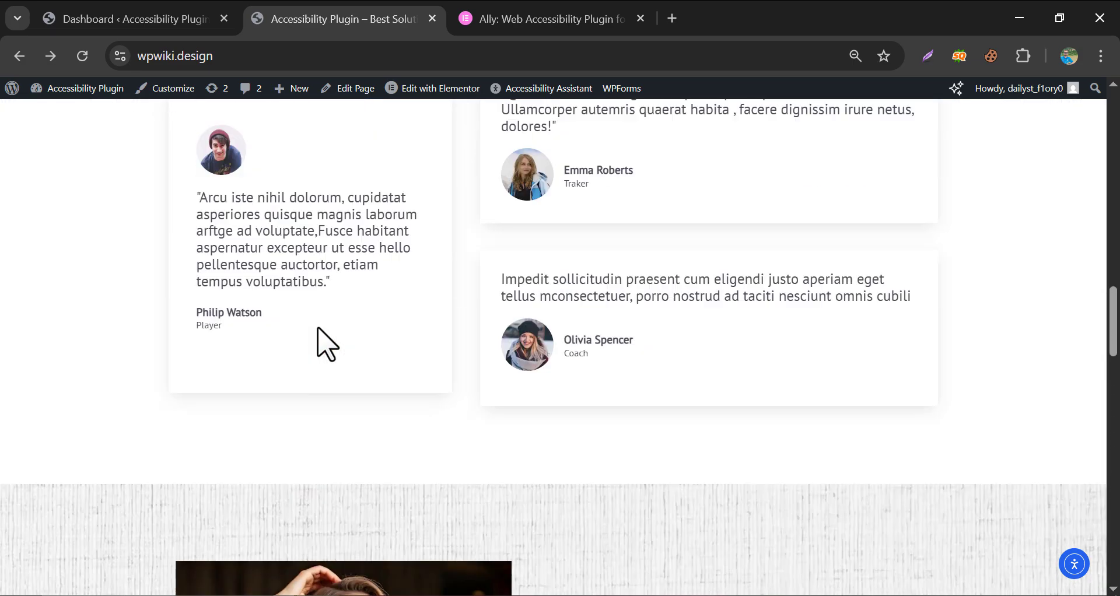
scroll(317, 343, "up", 5)
scroll(321, 344, "up", 8)
- Search the plugin directory for 'ally', then install and activate the Ally plugin
left_click(166, 17)
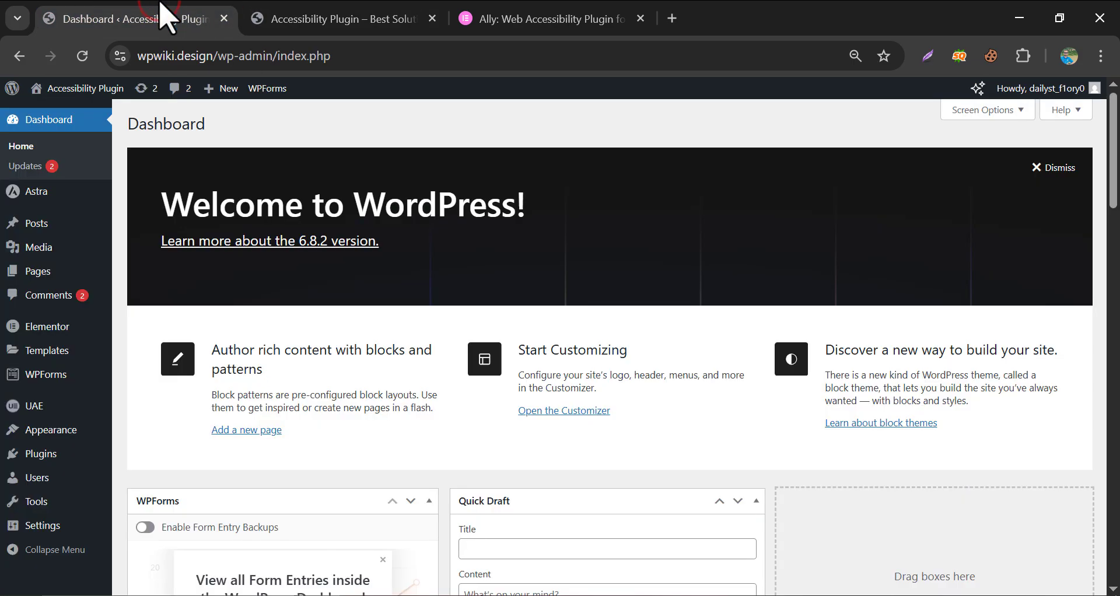
mouse_move(41, 453)
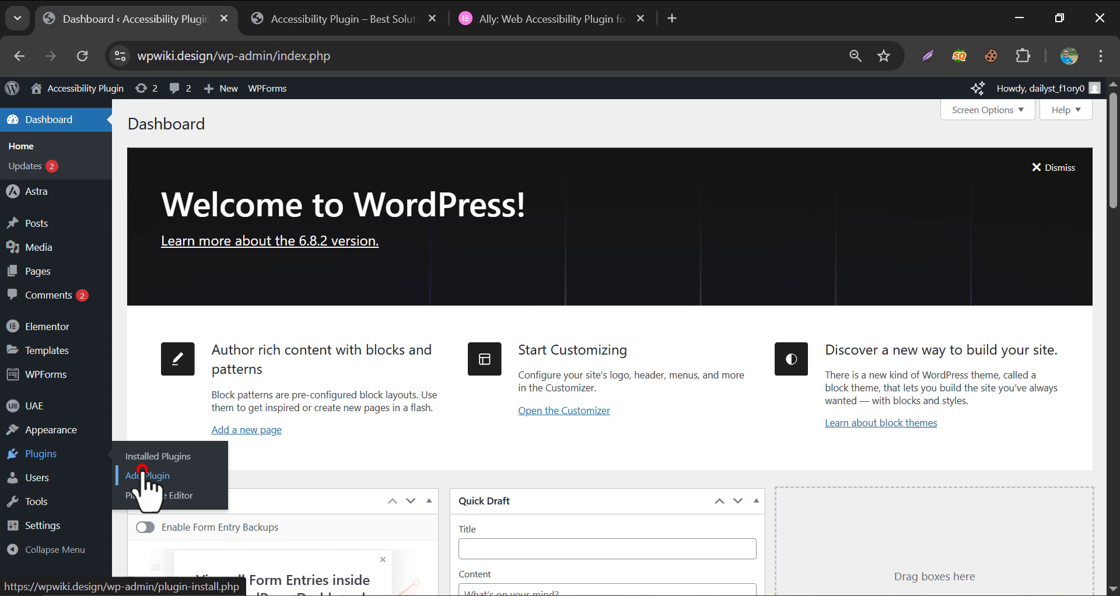
left_click(147, 475)
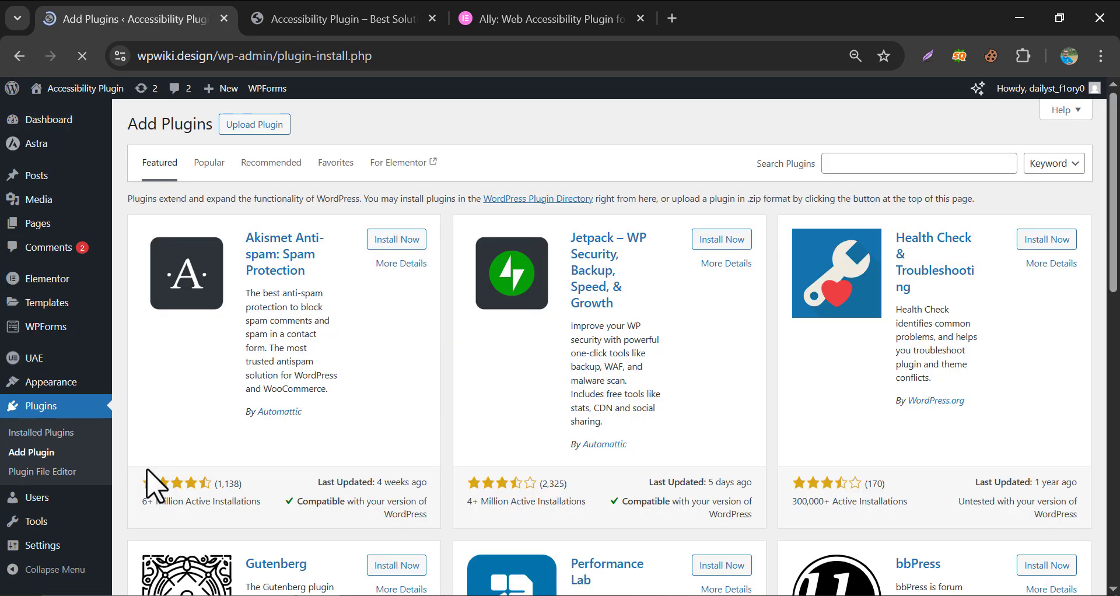
left_click(862, 166)
type("ally")
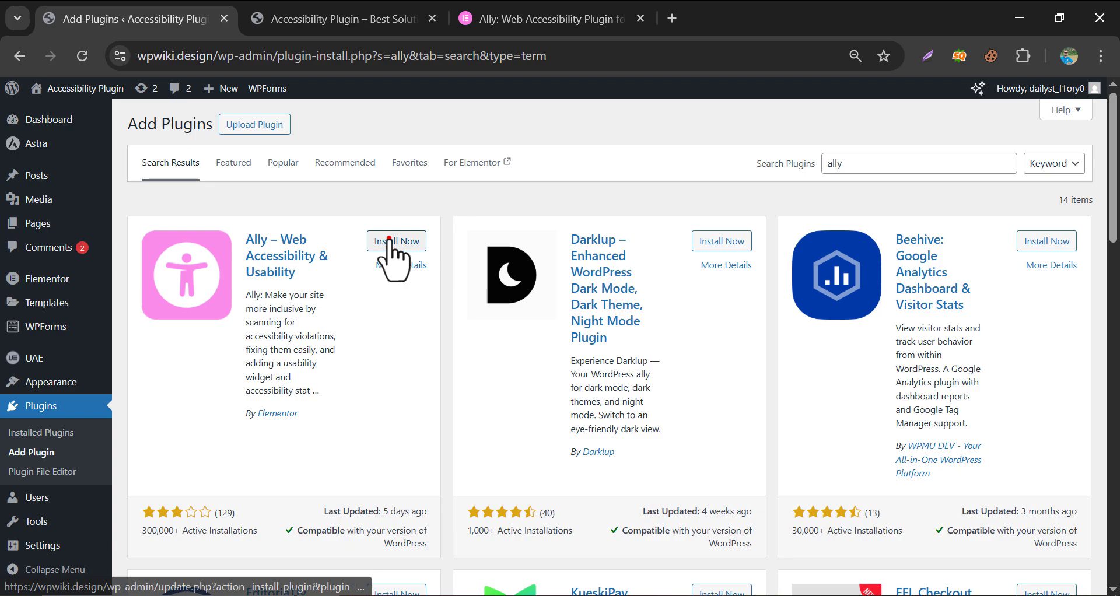
left_click(389, 240)
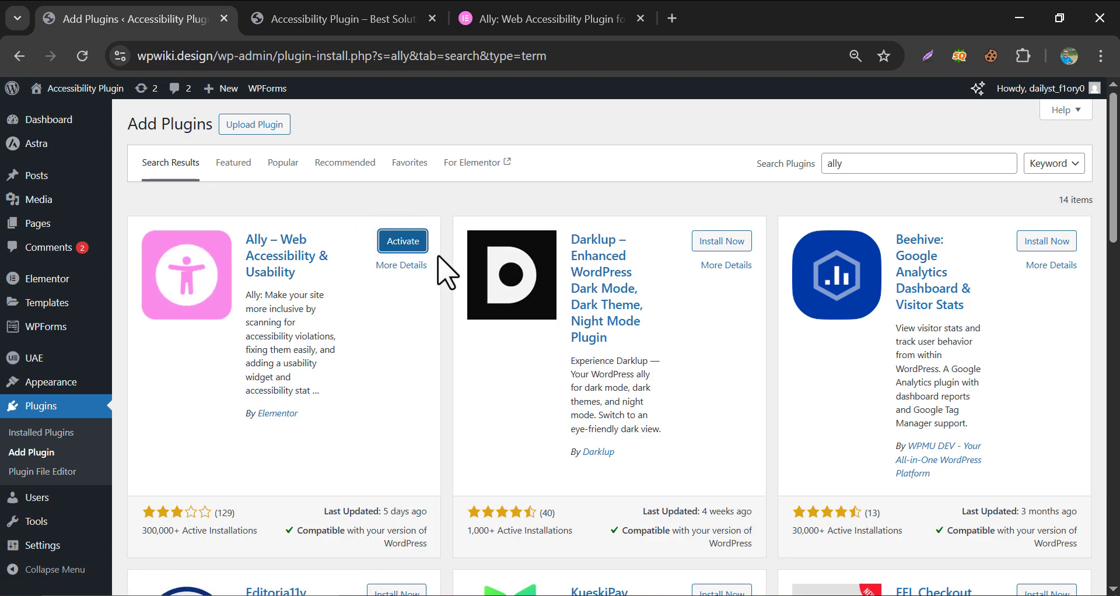
left_click(406, 249)
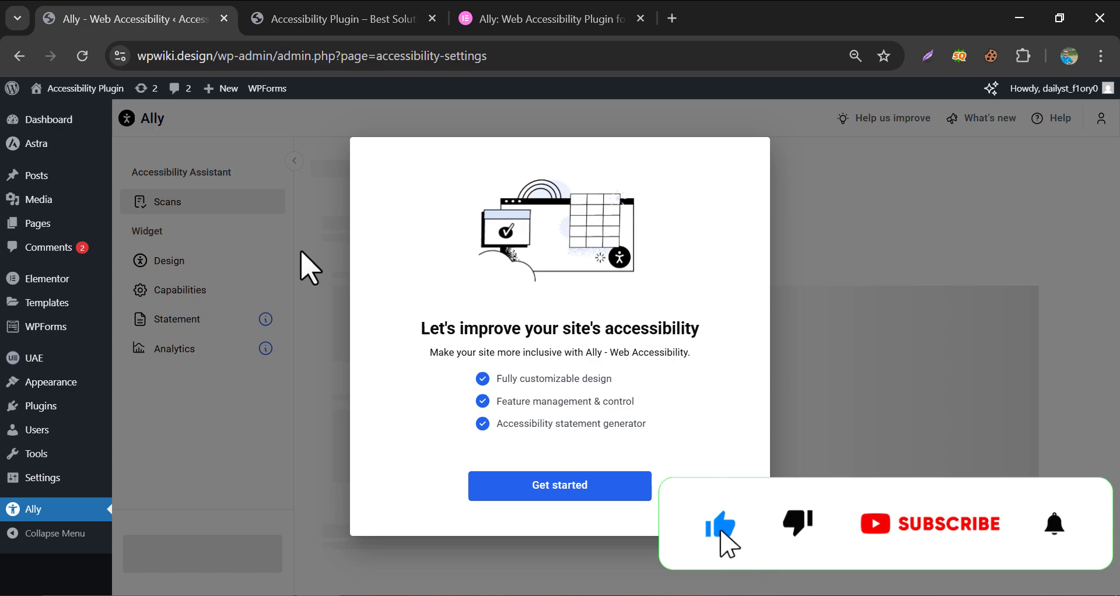
- Start Ally setup and sign in to Elementor by email with the saved credentials
left_click(538, 485)
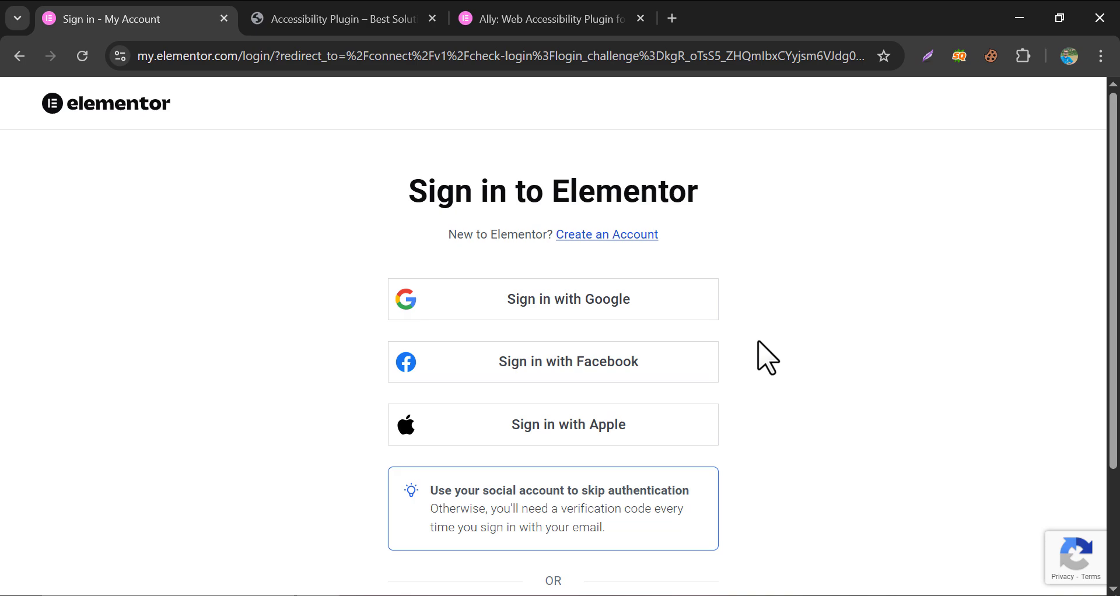
scroll(770, 376, "down", 3)
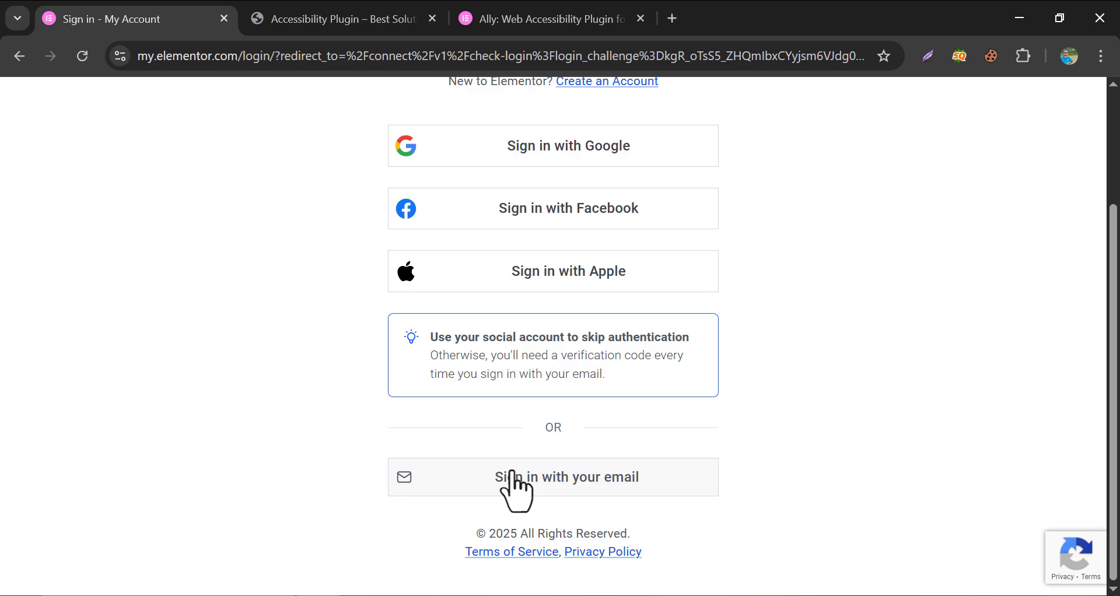
left_click(512, 475)
left_click(683, 421)
left_click(542, 475)
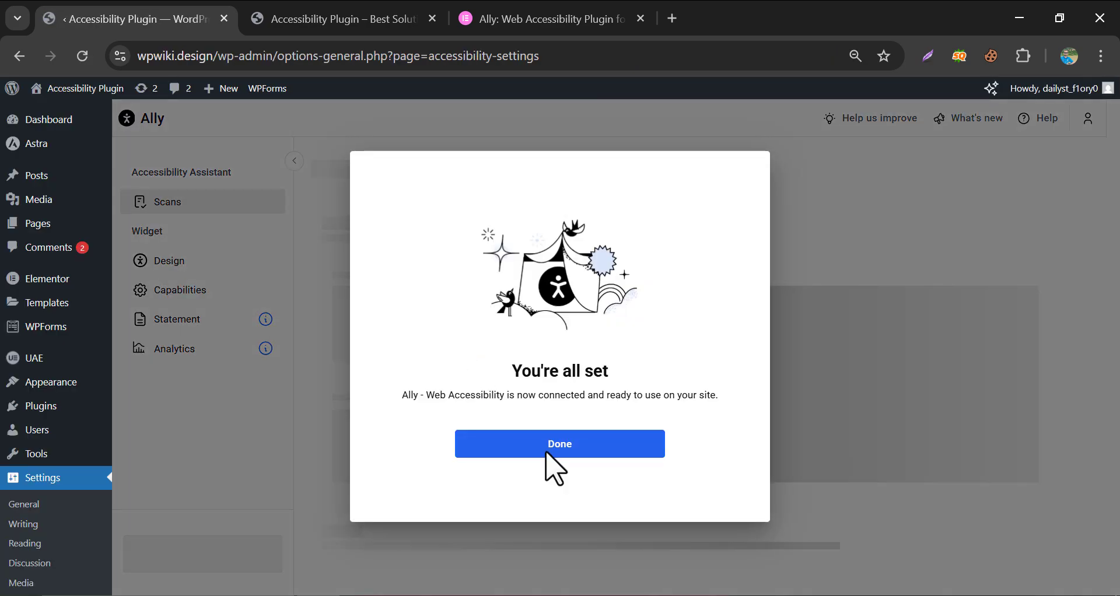
- Dismiss the setup message, open Design, and check the widget opens on the reloaded live site
left_click(546, 452)
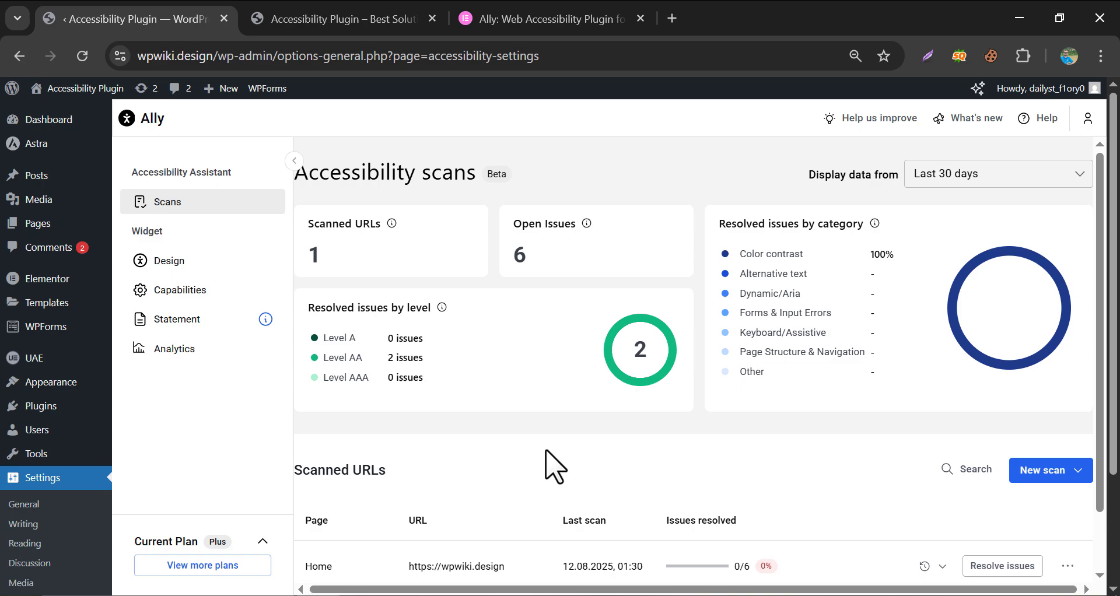
left_click(180, 261)
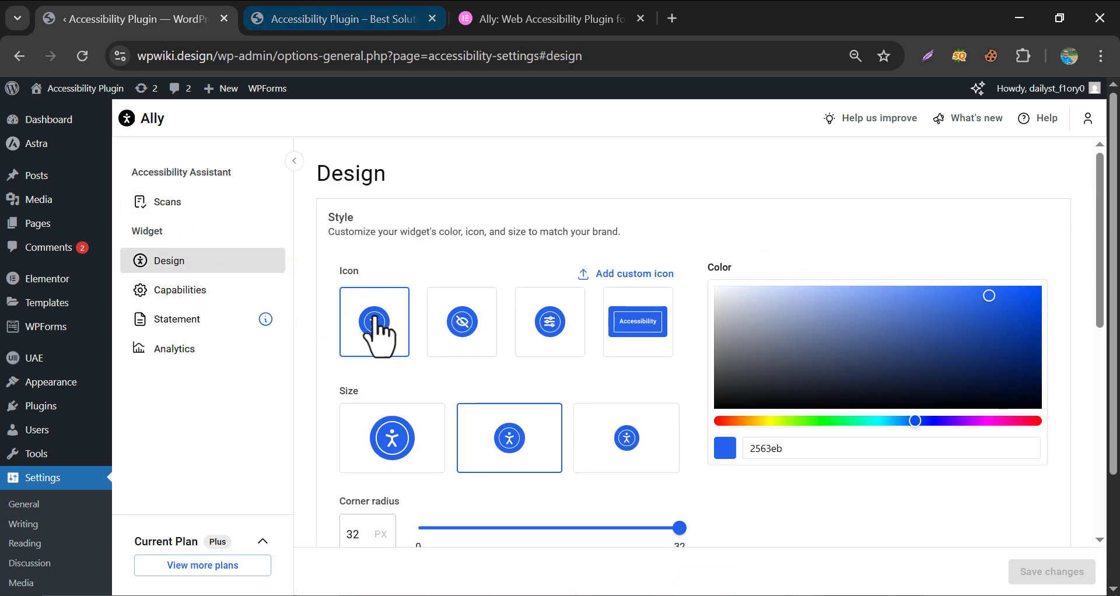
left_click(332, 17)
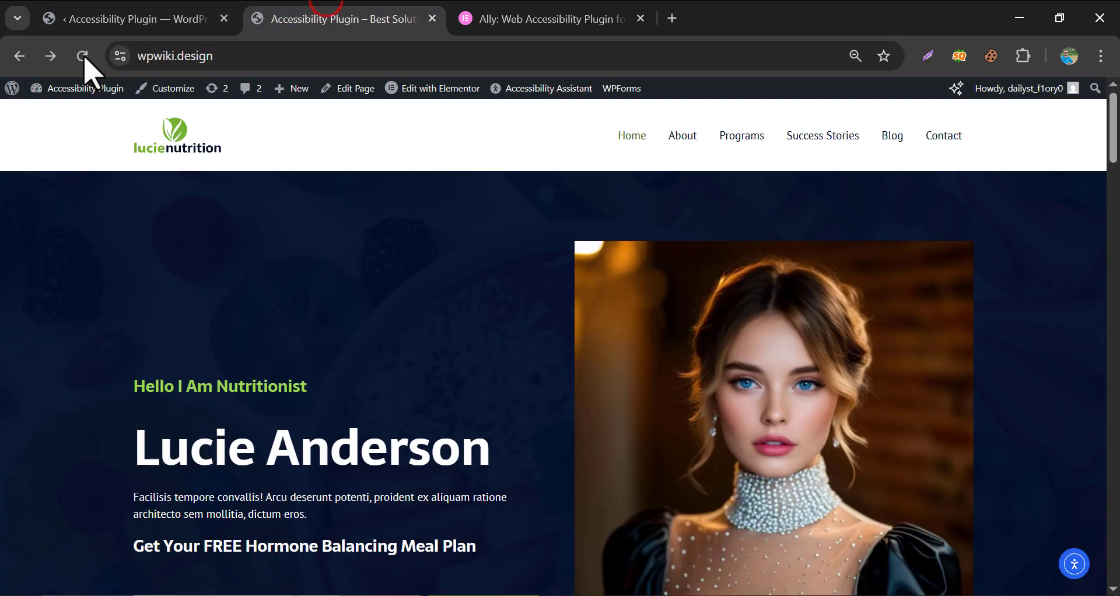
left_click(82, 56)
left_click(1074, 563)
left_click(1055, 140)
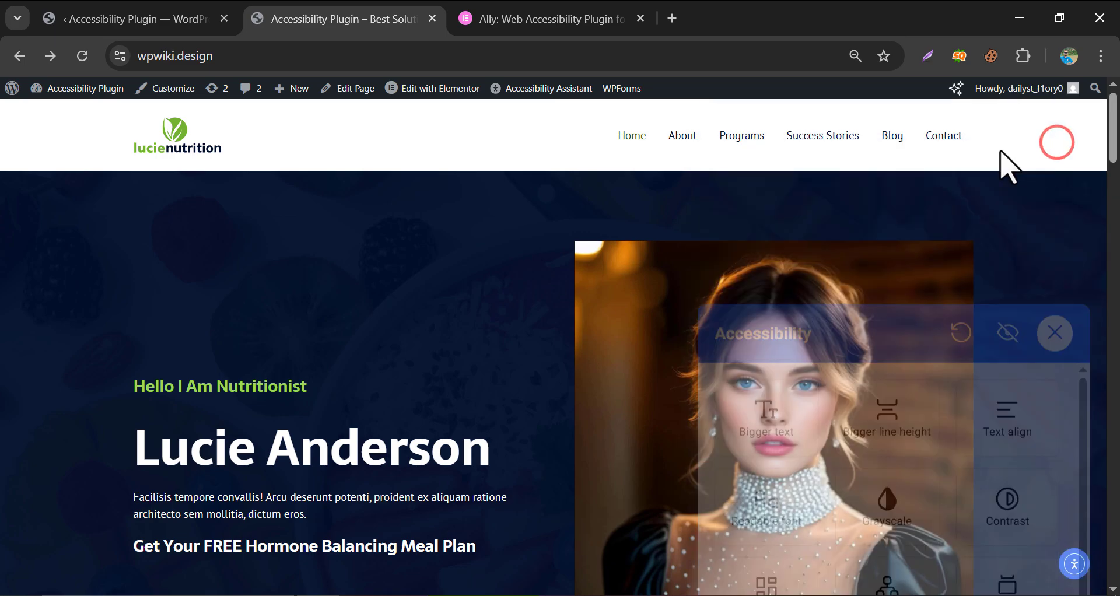
- Review the widget's Position settings on the Desktop and Mobile tabs
left_click(155, 14)
scroll(431, 350, "down", 2)
scroll(431, 335, "down", 3)
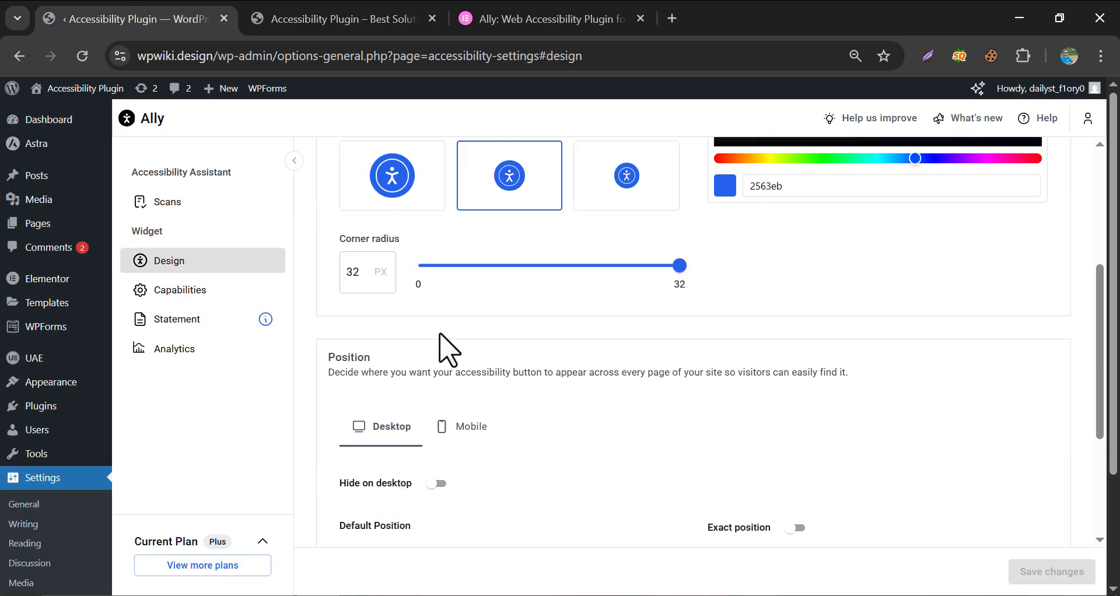
scroll(460, 347, "down", 2)
scroll(516, 385, "down", 2)
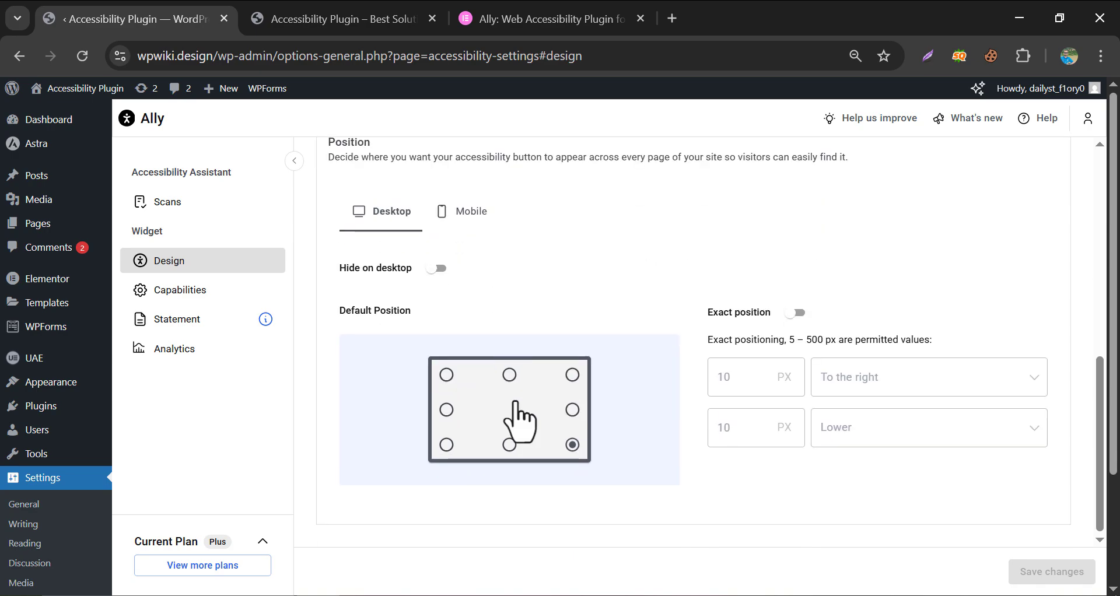
left_click(464, 215)
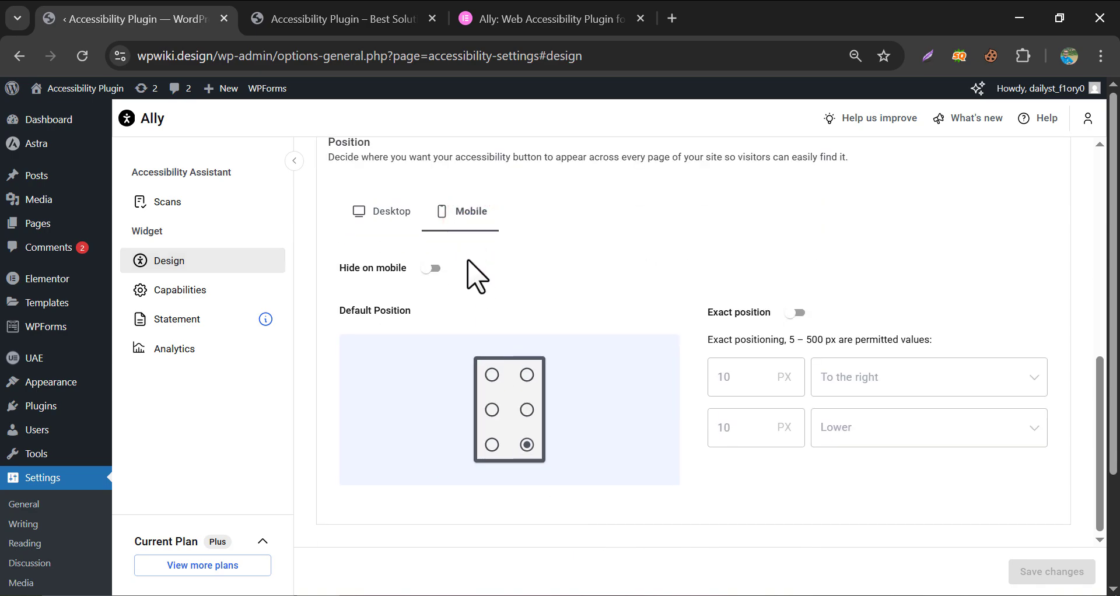
scroll(465, 312, "up", 10)
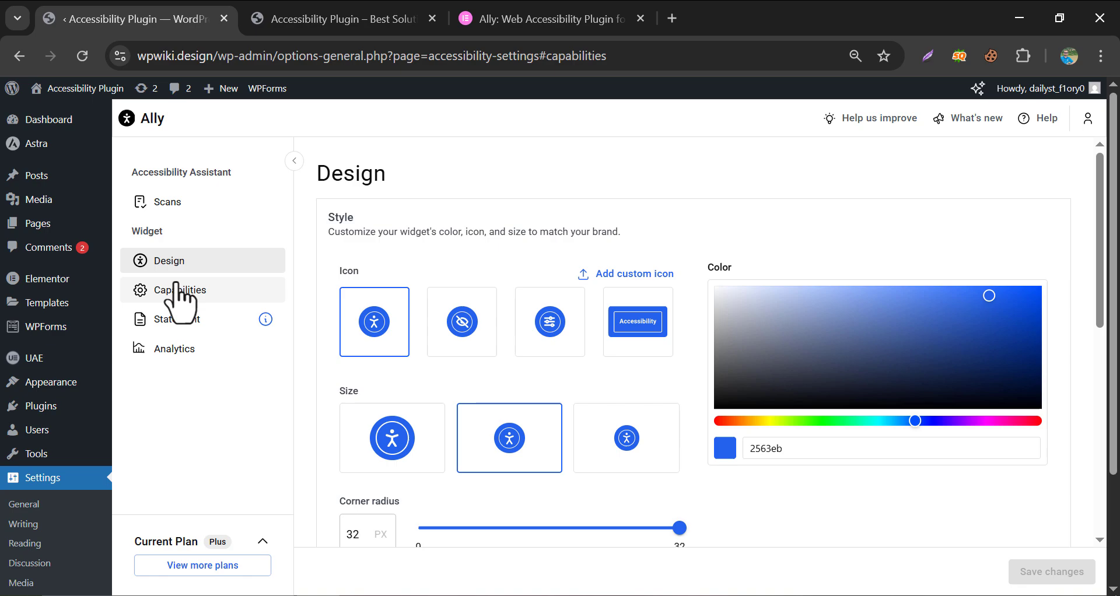
- In Capabilities, switch Sitemap off and Screen reader on, then save changes
left_click(178, 292)
scroll(594, 359, "down", 3)
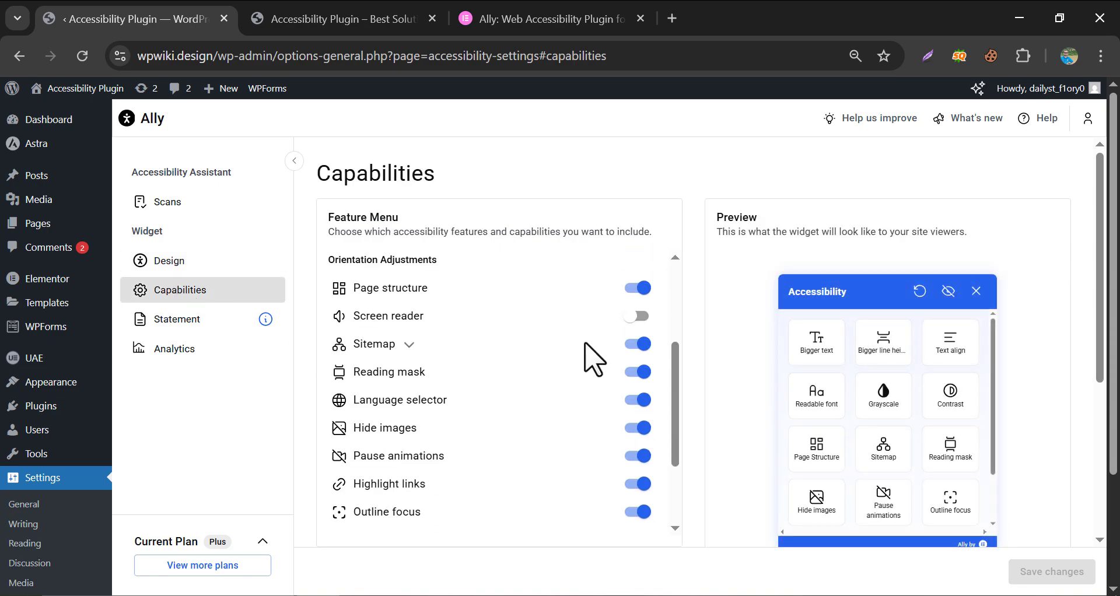
scroll(590, 362, "down", 2)
scroll(592, 356, "down", 1)
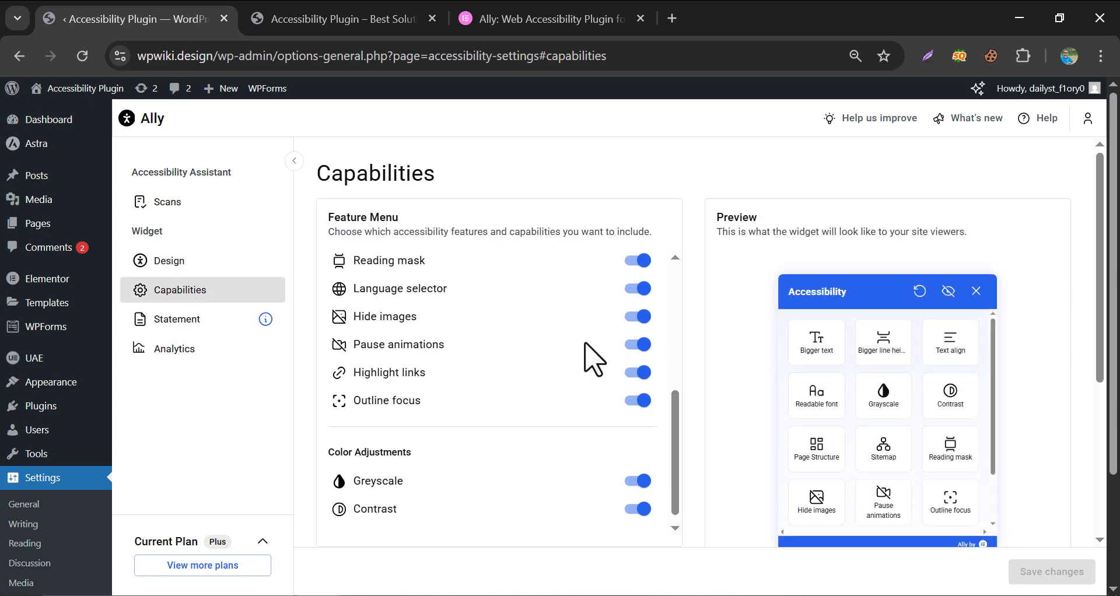
scroll(613, 408, "up", 4)
left_click(635, 431)
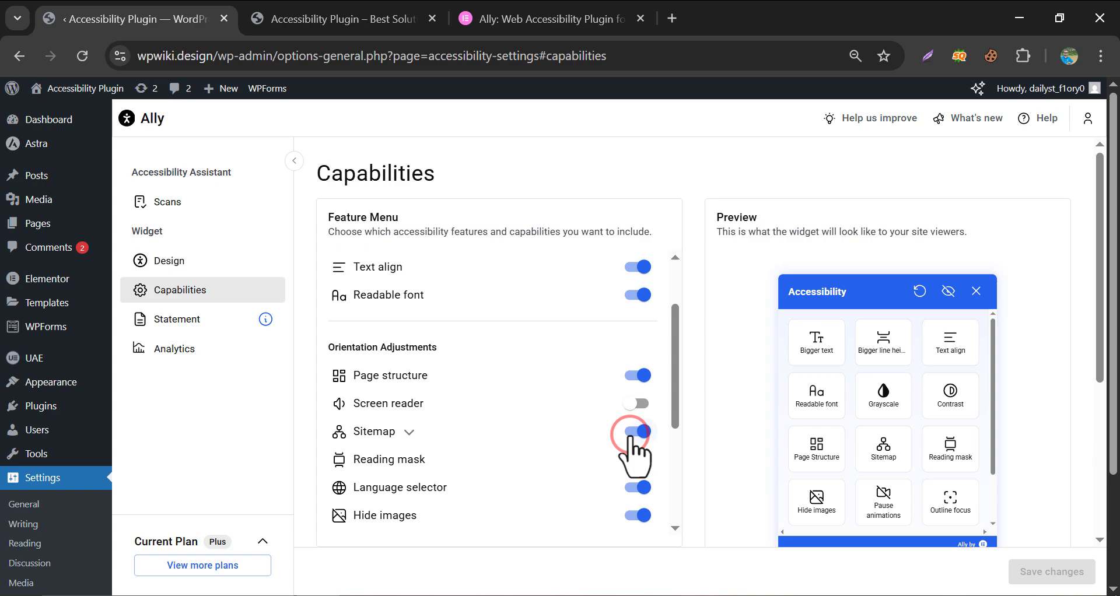
left_click(636, 405)
scroll(627, 455, "up", 2)
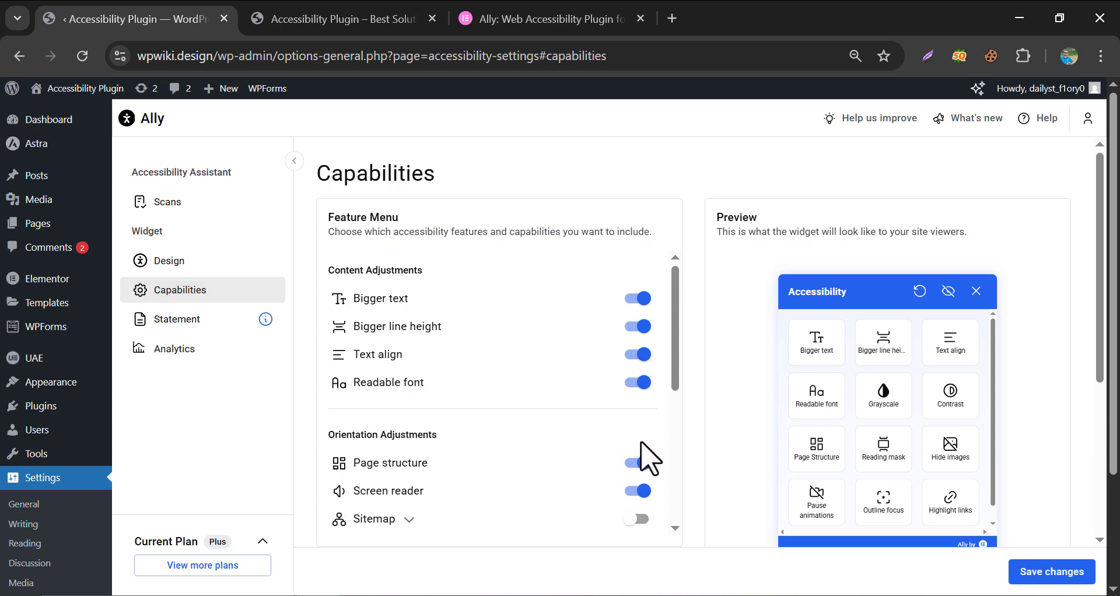
left_click(1053, 571)
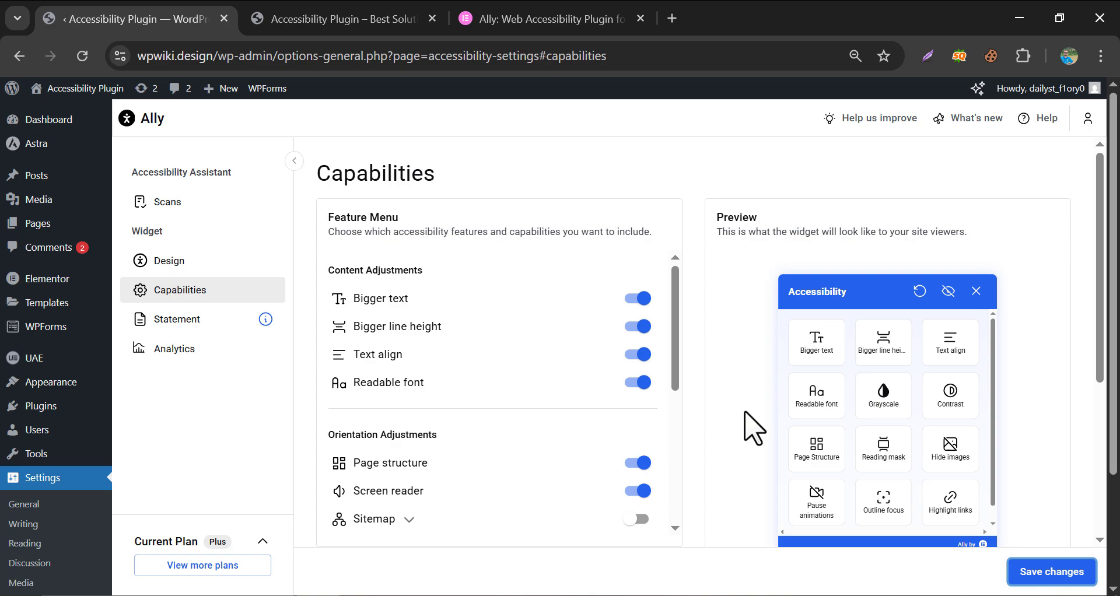
- Start the accessibility statement generator with the create-a-statement option, then close it
left_click(179, 332)
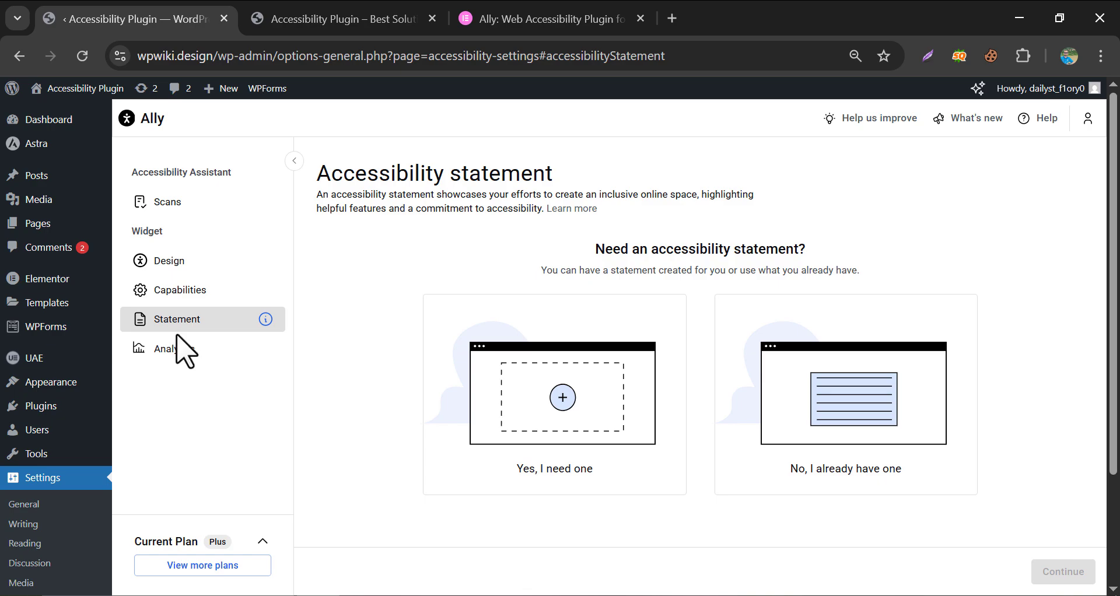
left_click(587, 379)
left_click(1063, 572)
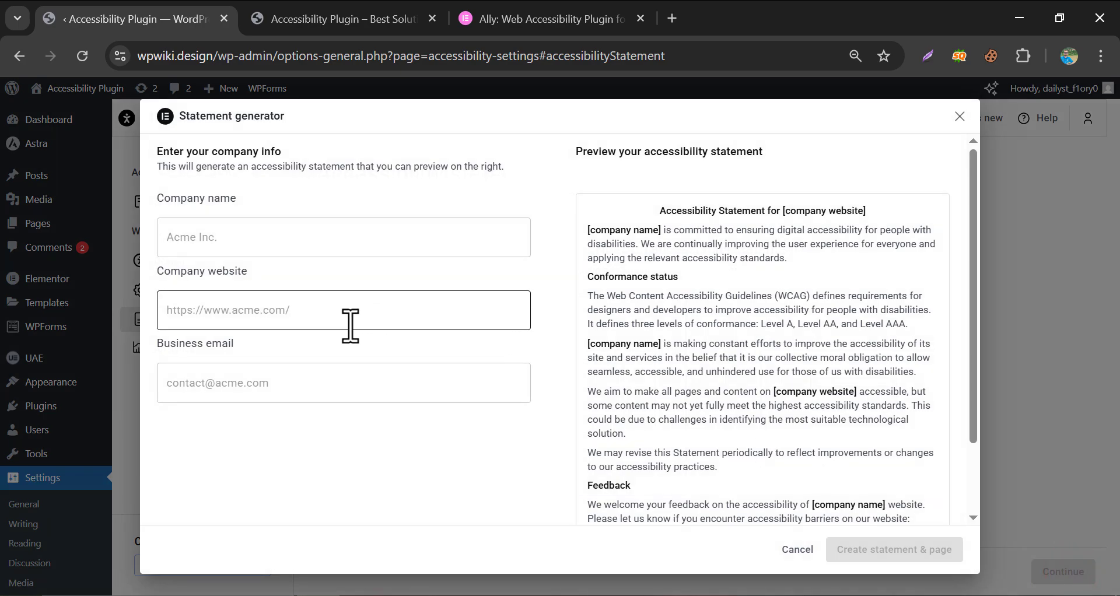
left_click(959, 117)
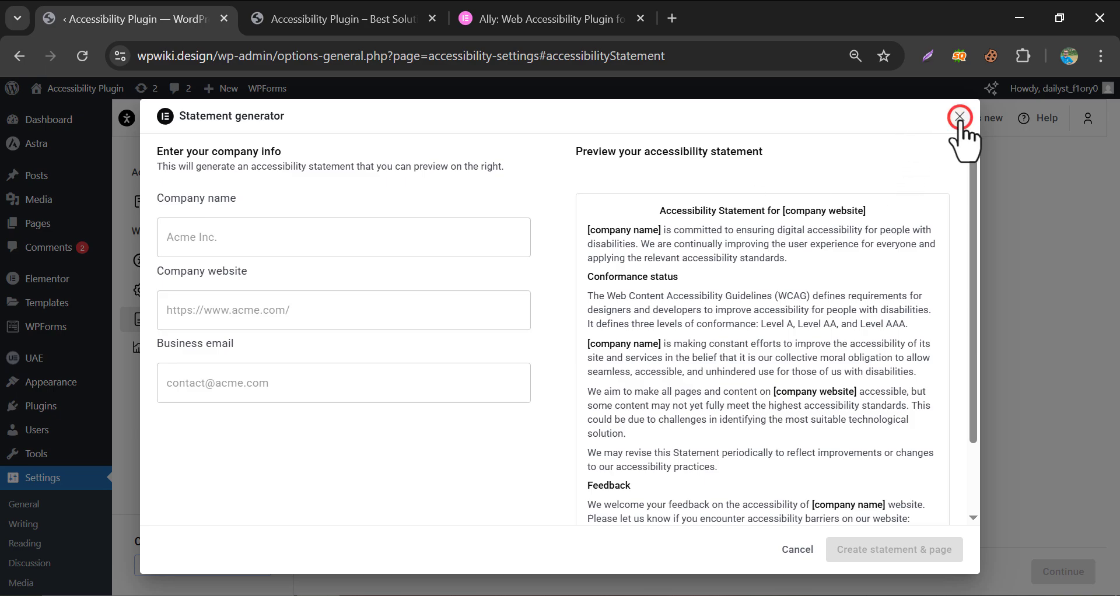
- Review Analytics: 4 widget opens and the feature usage breakdown
left_click(207, 349)
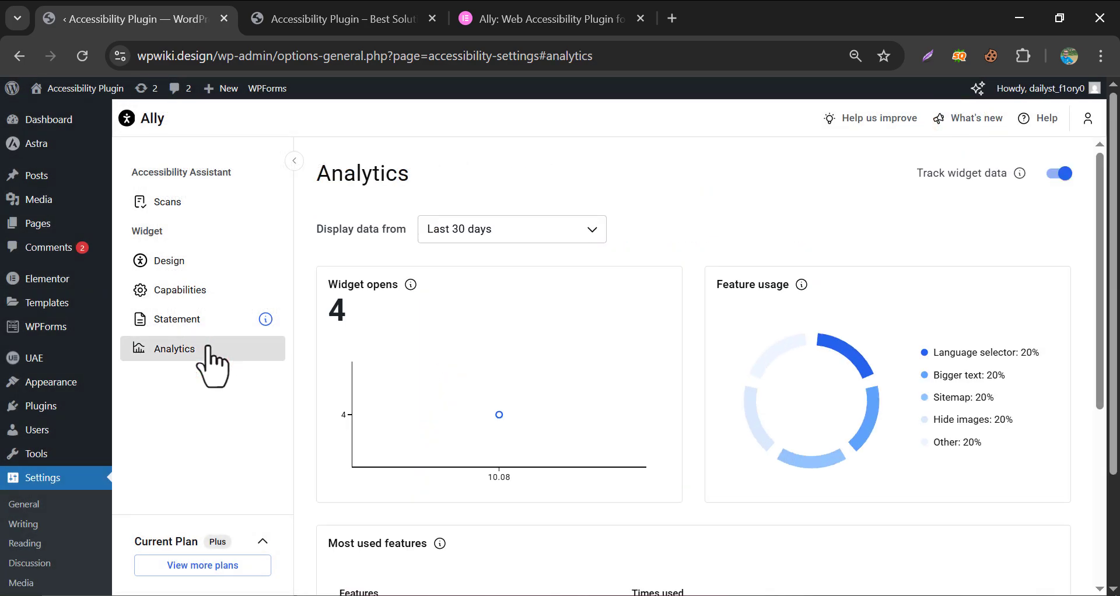
scroll(318, 394, "down", 3)
scroll(327, 408, "up", 2)
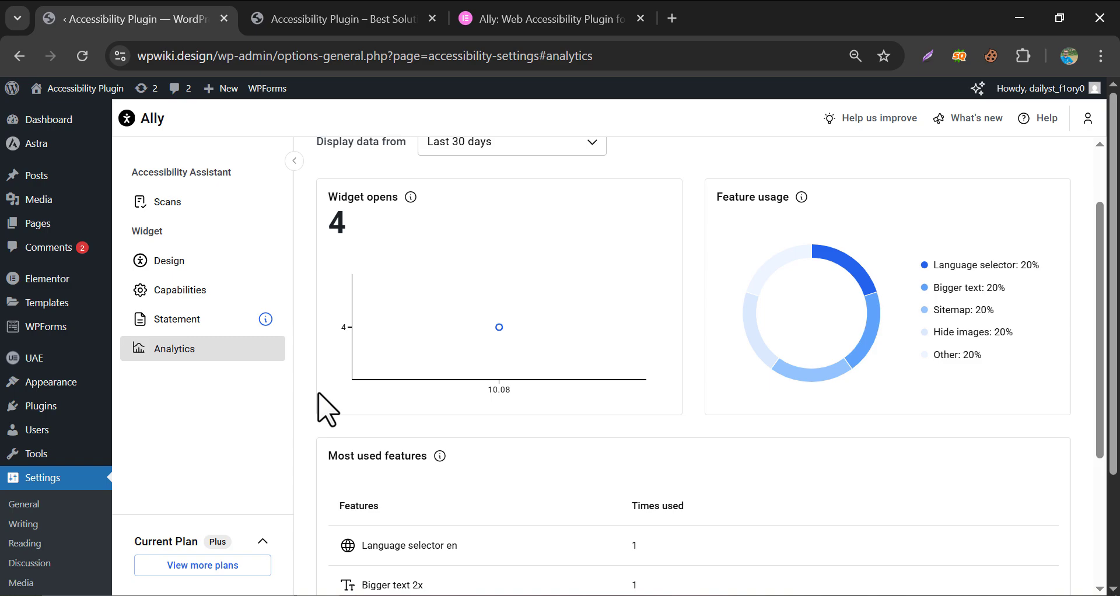
scroll(325, 408, "up", 2)
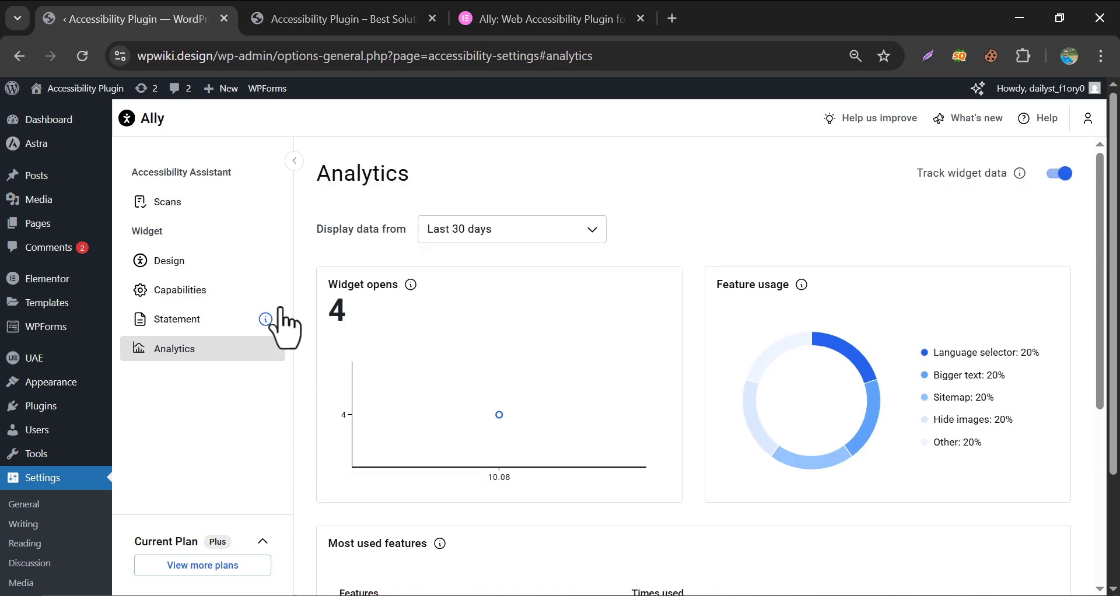
- On the live homepage, open the Assistant's Content Outside Landmarks issue and skip it for now
left_click(309, 19)
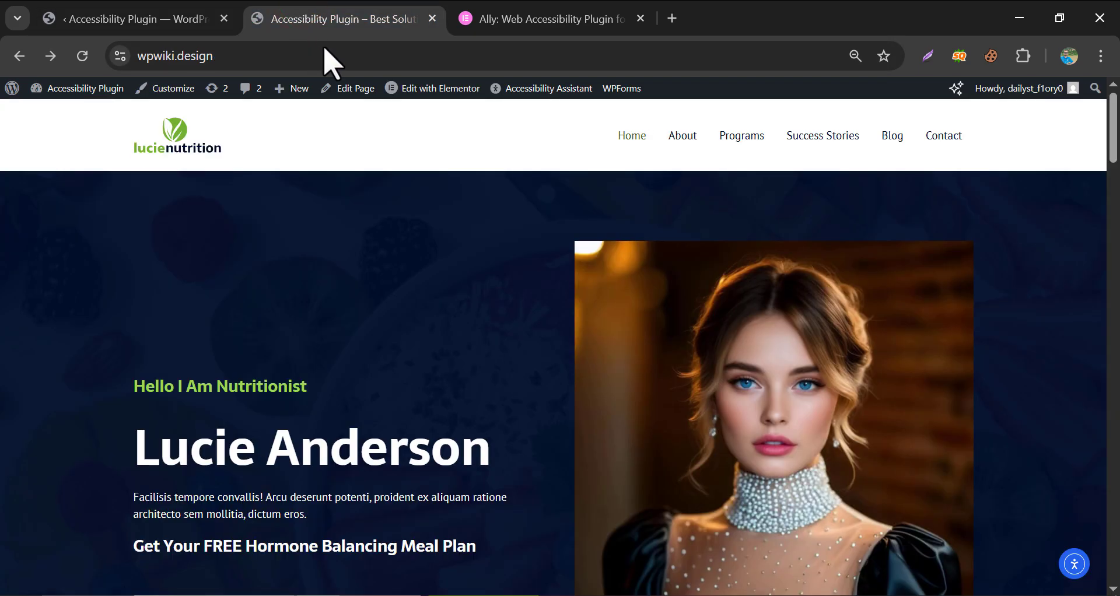
left_click(528, 88)
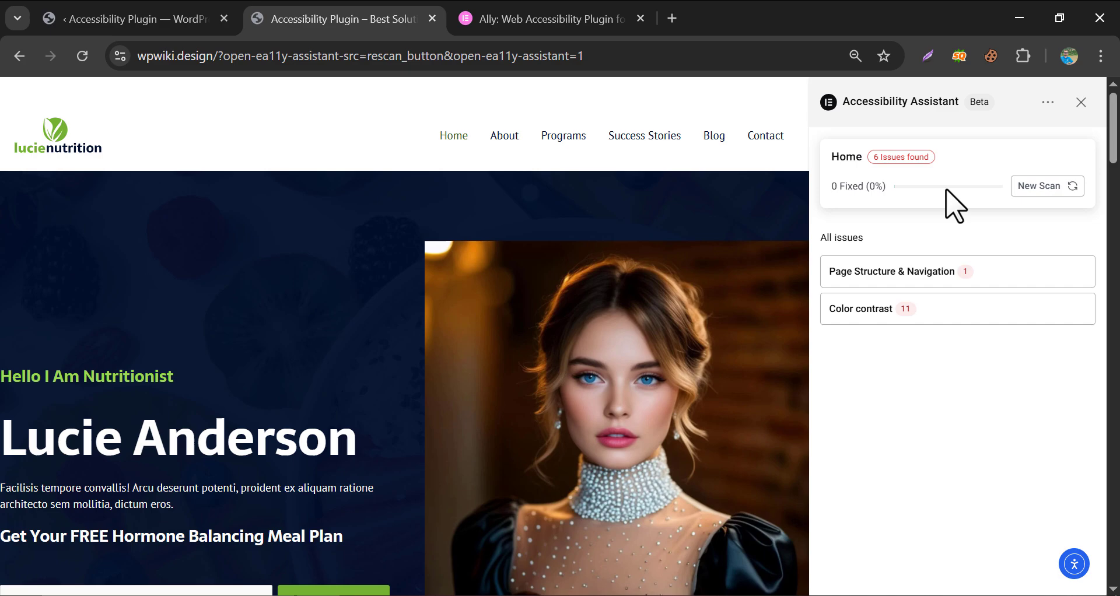
left_click(980, 275)
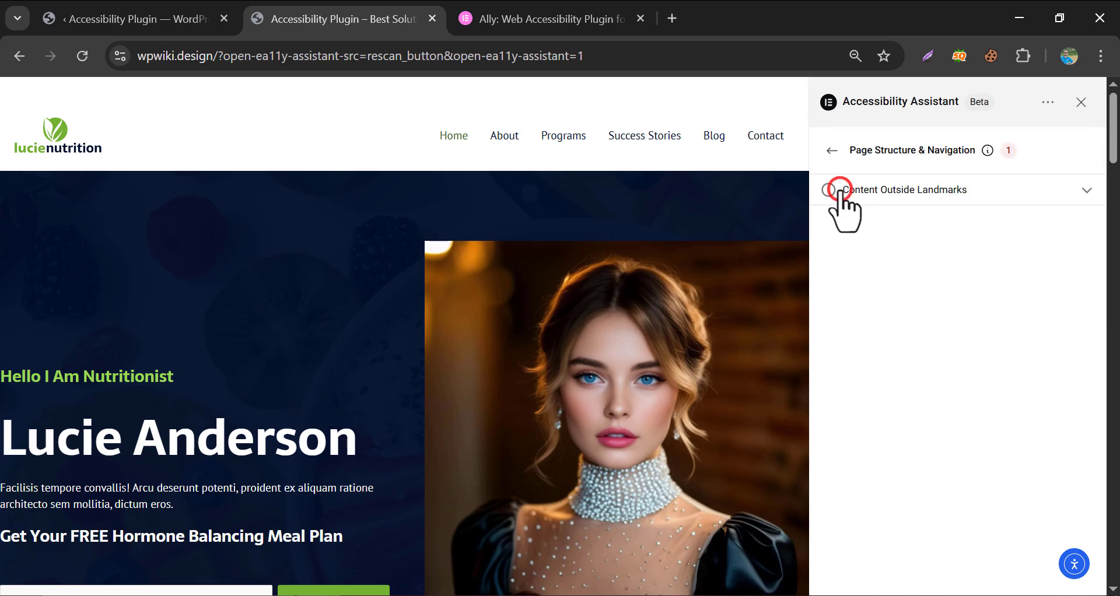
left_click(837, 194)
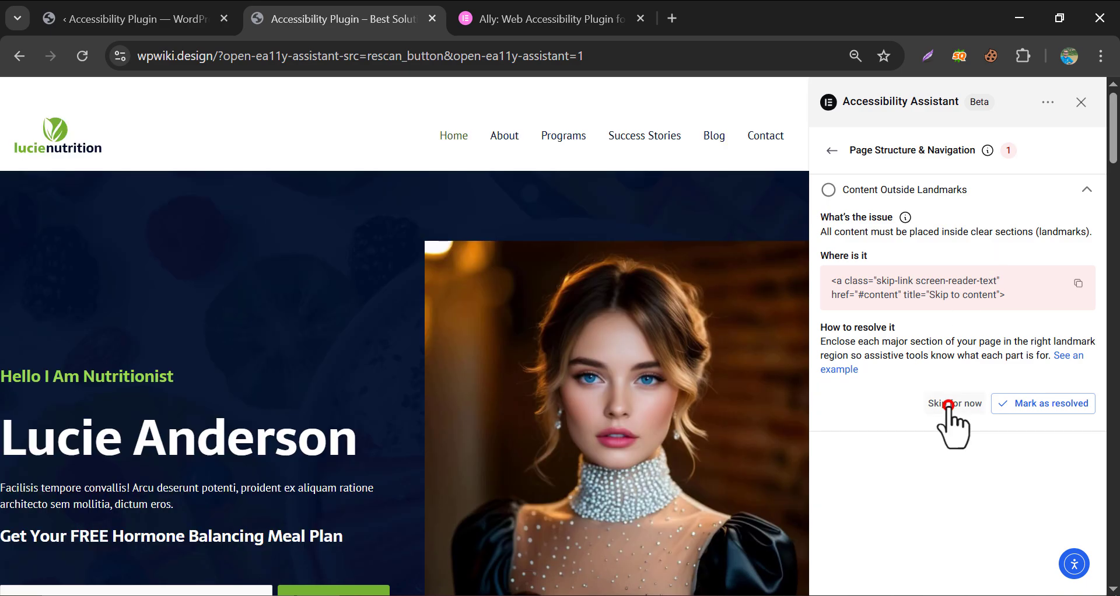
left_click(951, 404)
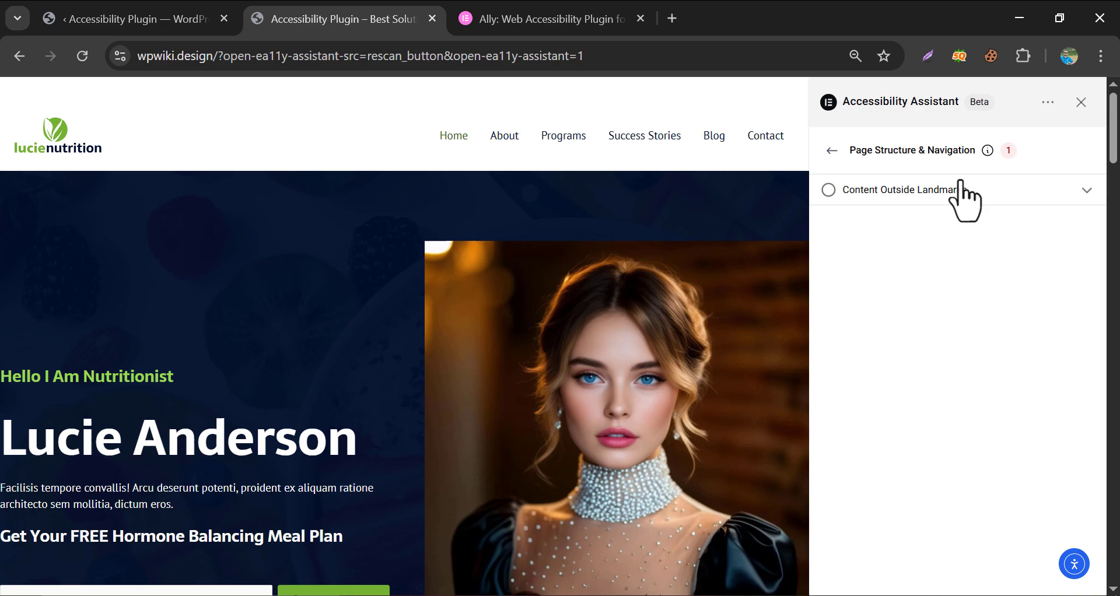
- Open the Color contrast issues and step forward to issue 7, the New Look heading
left_click(831, 151)
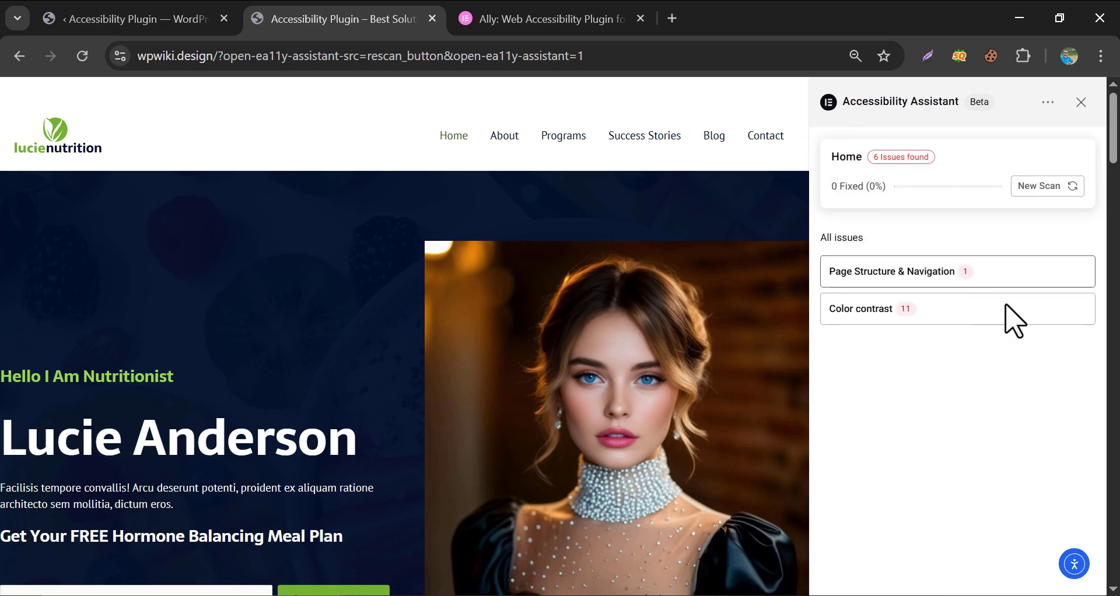
left_click(952, 302)
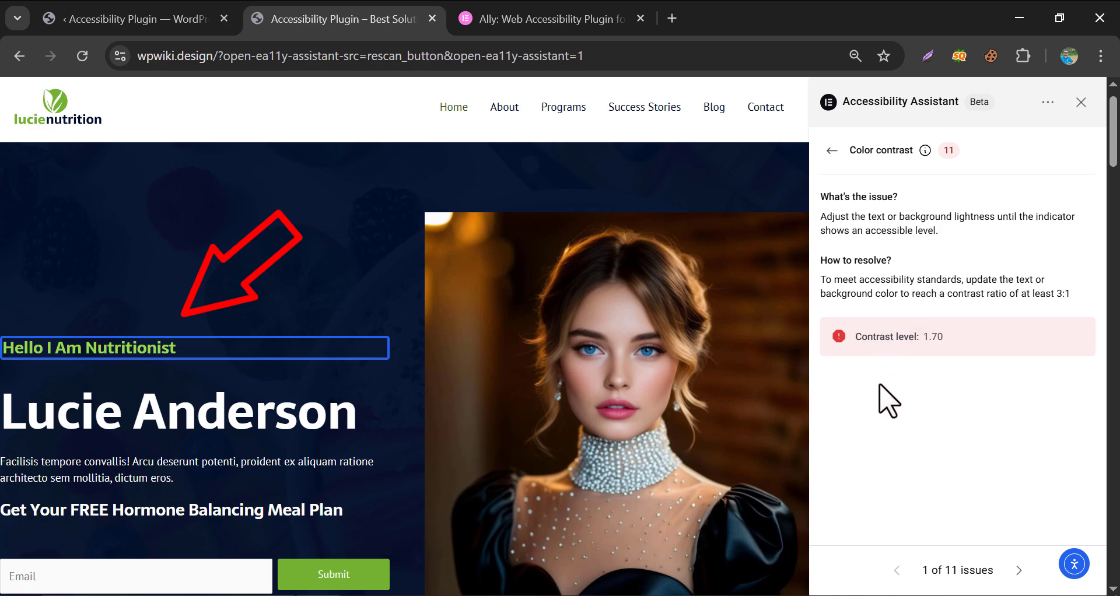
left_click(1019, 569)
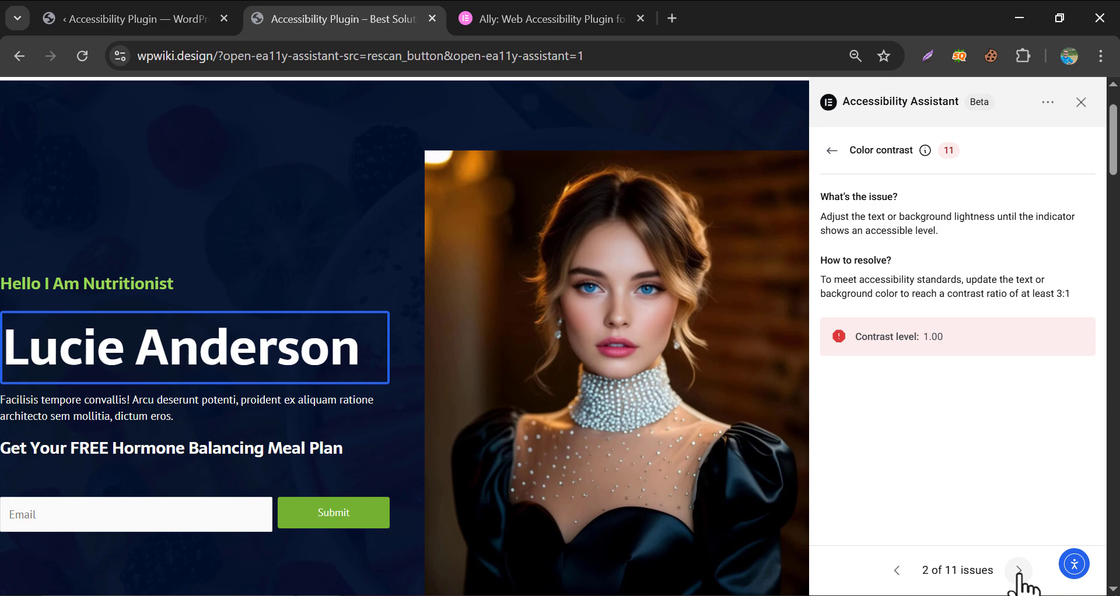
left_click(1019, 570)
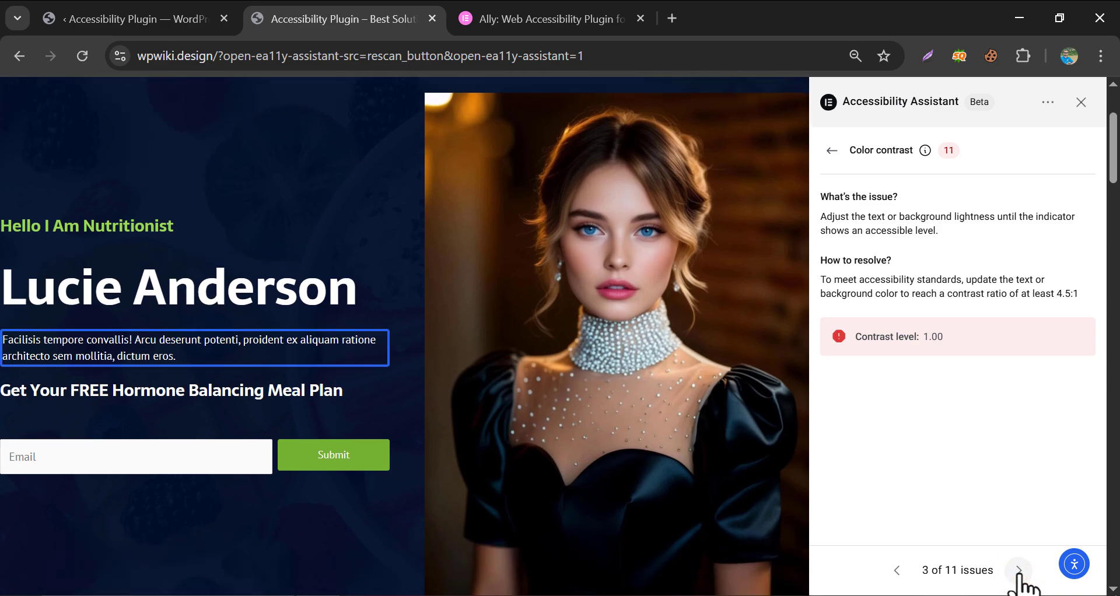
left_click(1019, 570)
left_click(1018, 569)
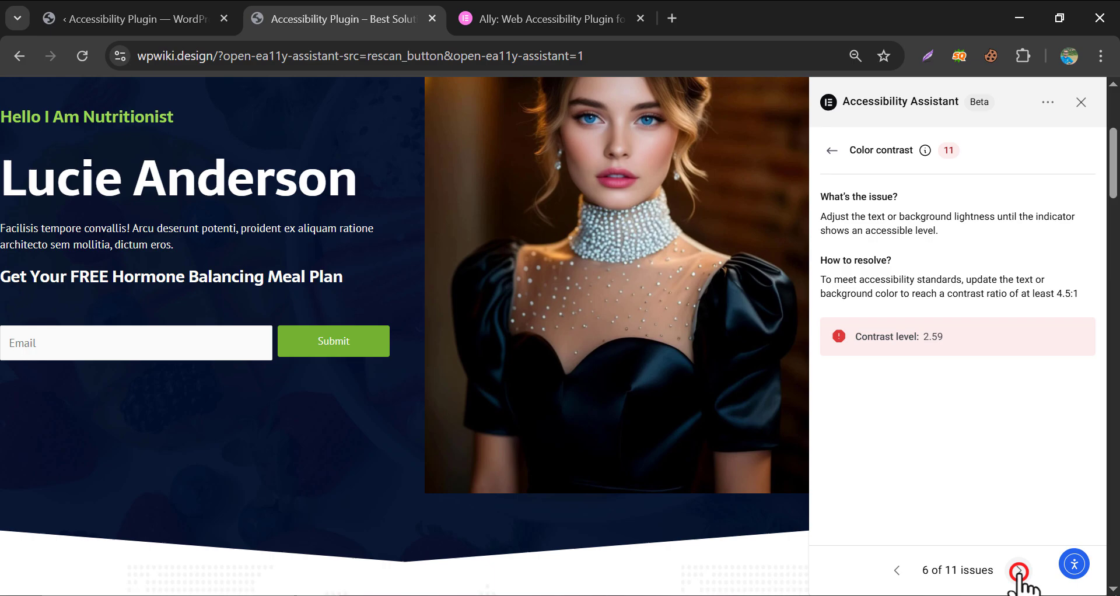
left_click(1019, 570)
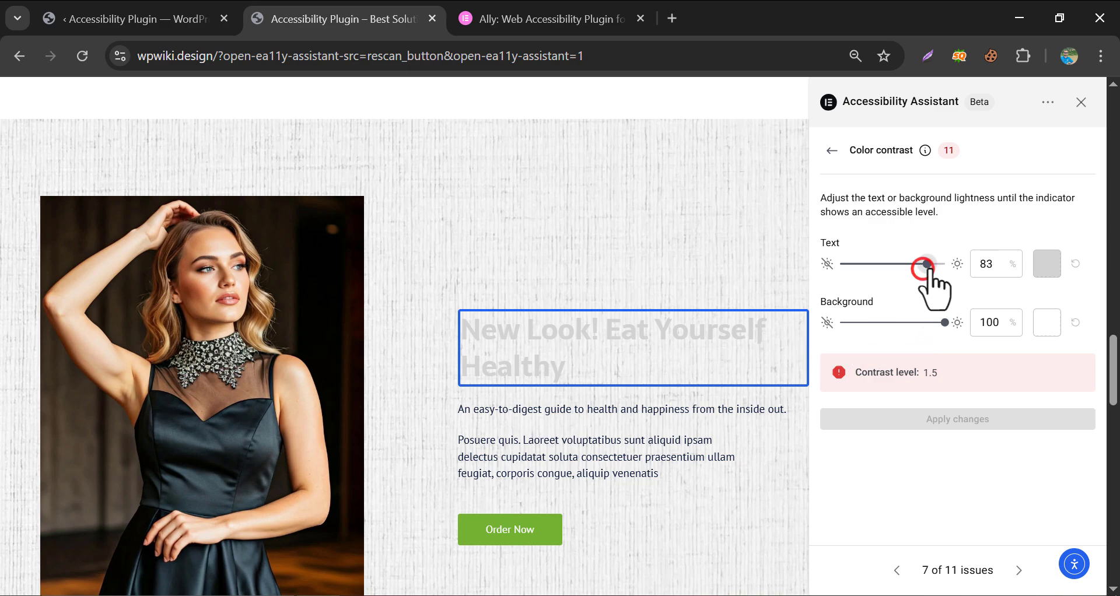
- Darken the New Look heading text to about 35% lightness, reaching contrast 7, and apply it
mouse_move(927, 264)
left_mouse_down()
mouse_move(944, 266)
mouse_move(896, 270)
left_mouse_up()
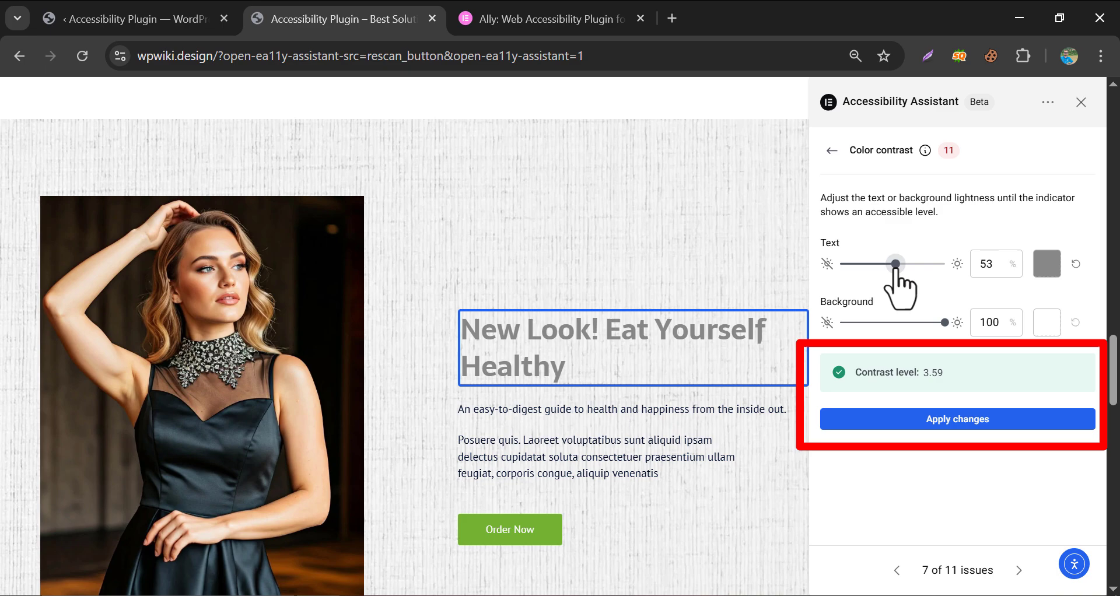
left_click_drag(895, 265, 875, 265)
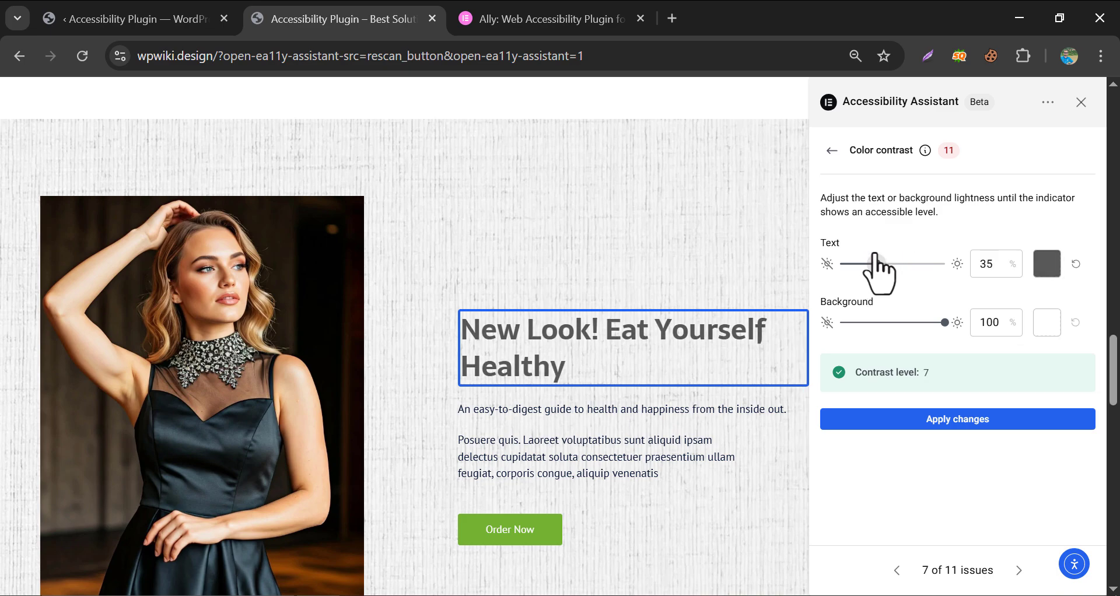
left_click(933, 420)
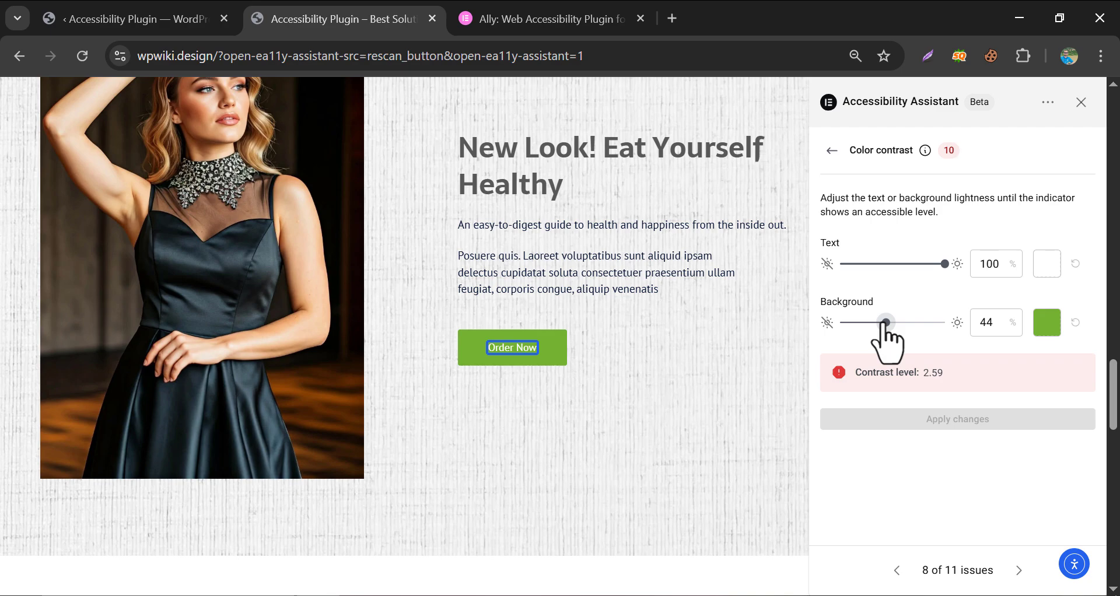
- Try a darker Order Now button background, reset it to the original green, and go back
left_click_drag(886, 323, 864, 323)
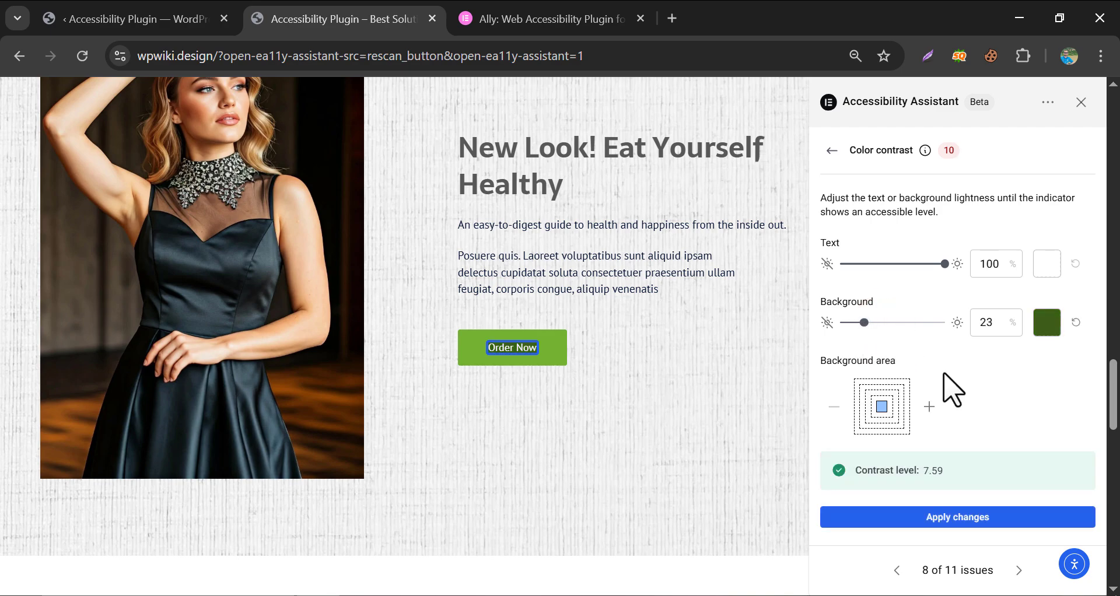
left_click(1046, 324)
left_click(1070, 323)
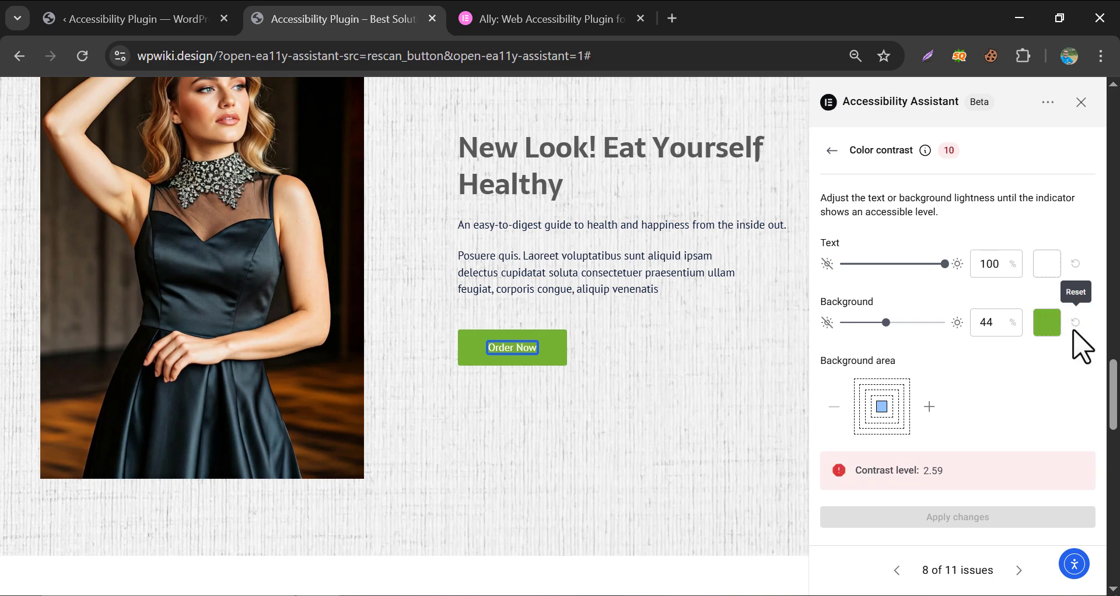
left_click(831, 150)
- Review the 4 active fixes under Manage fixes, then close the Assistant
left_click(1048, 102)
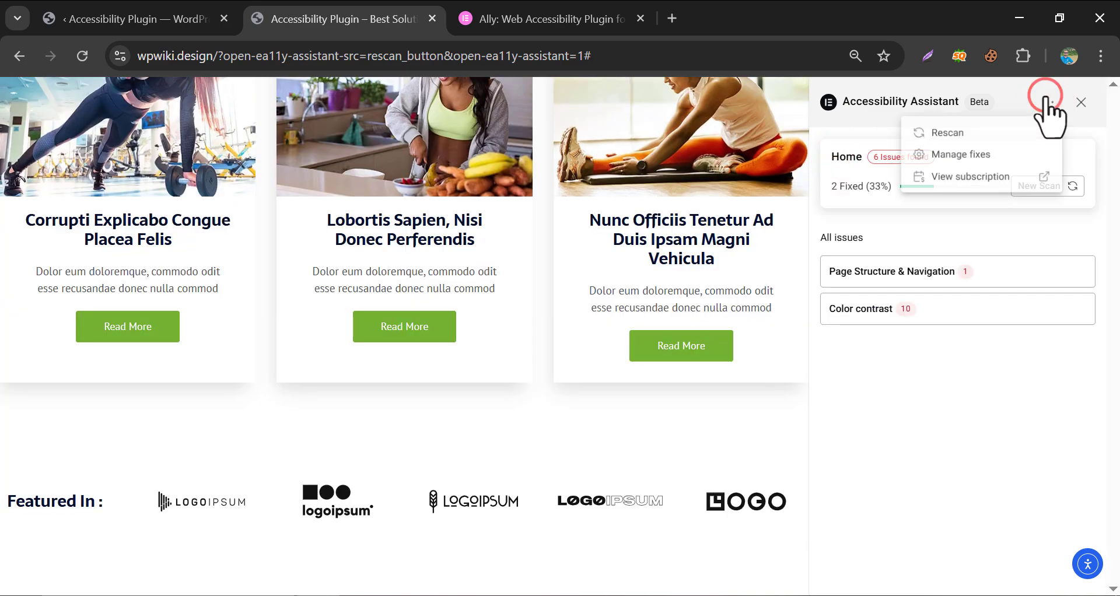
left_click(981, 155)
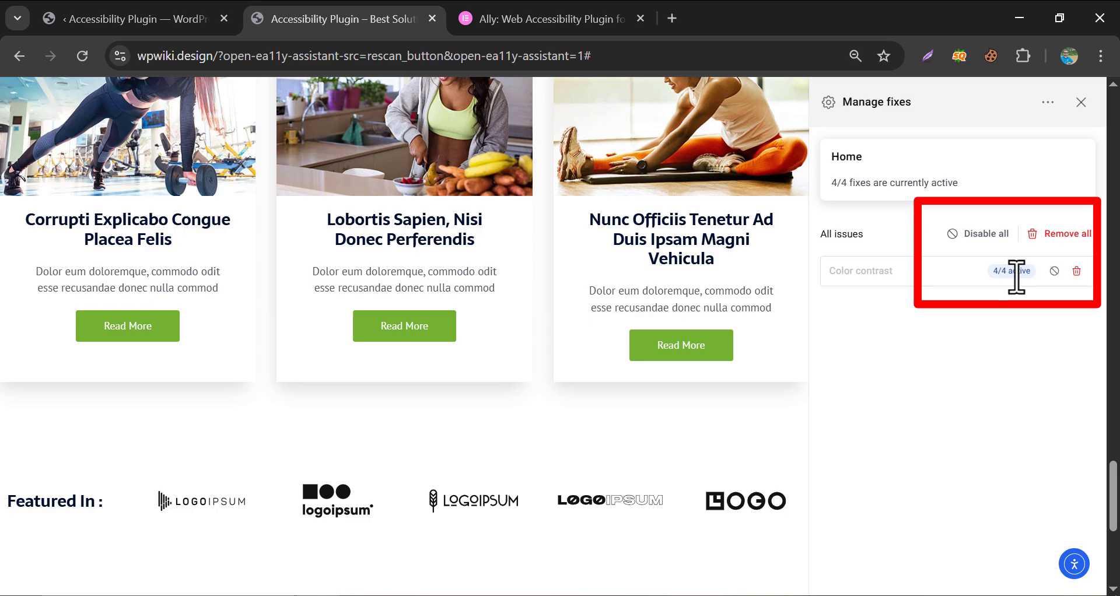
left_click(1080, 102)
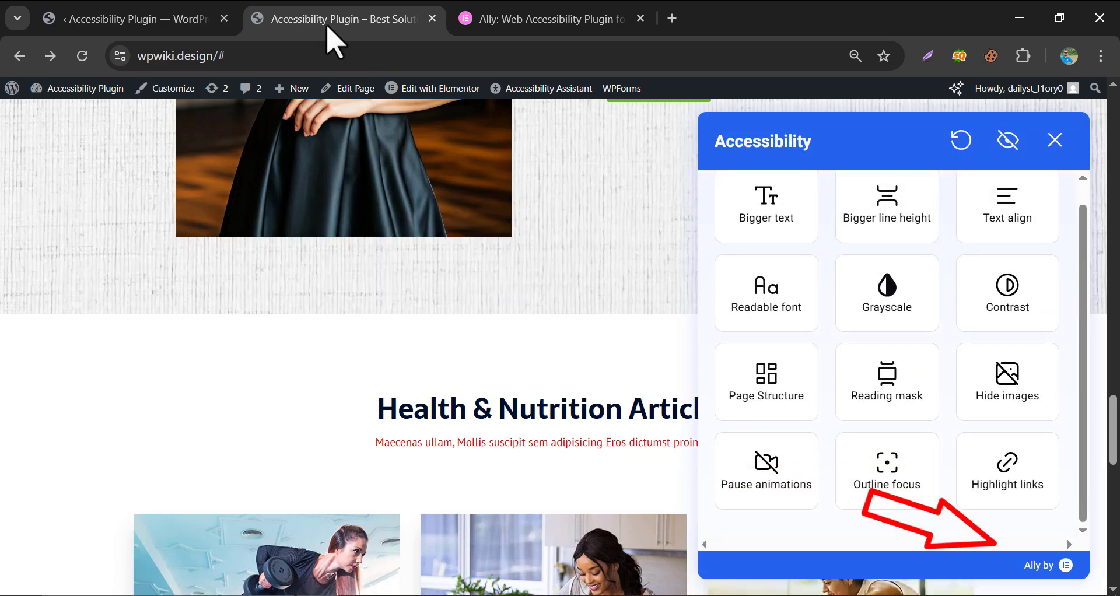
- Turn on the Ally by Elementor logo toggle in Capabilities, save, and open the site incognito
left_click(183, 16)
scroll(470, 373, "down", 5)
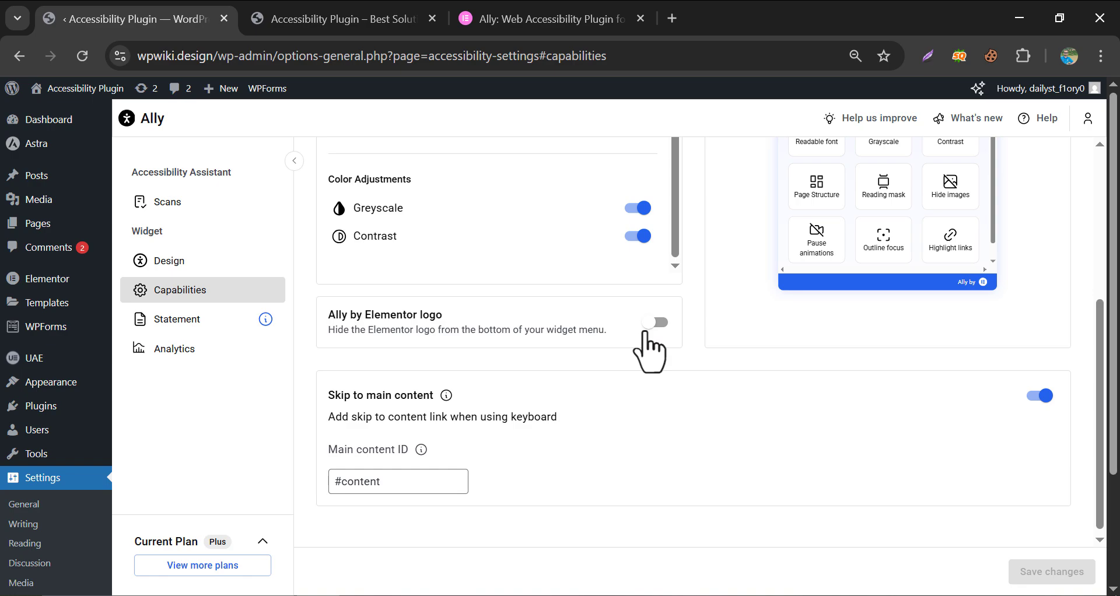
left_click(656, 322)
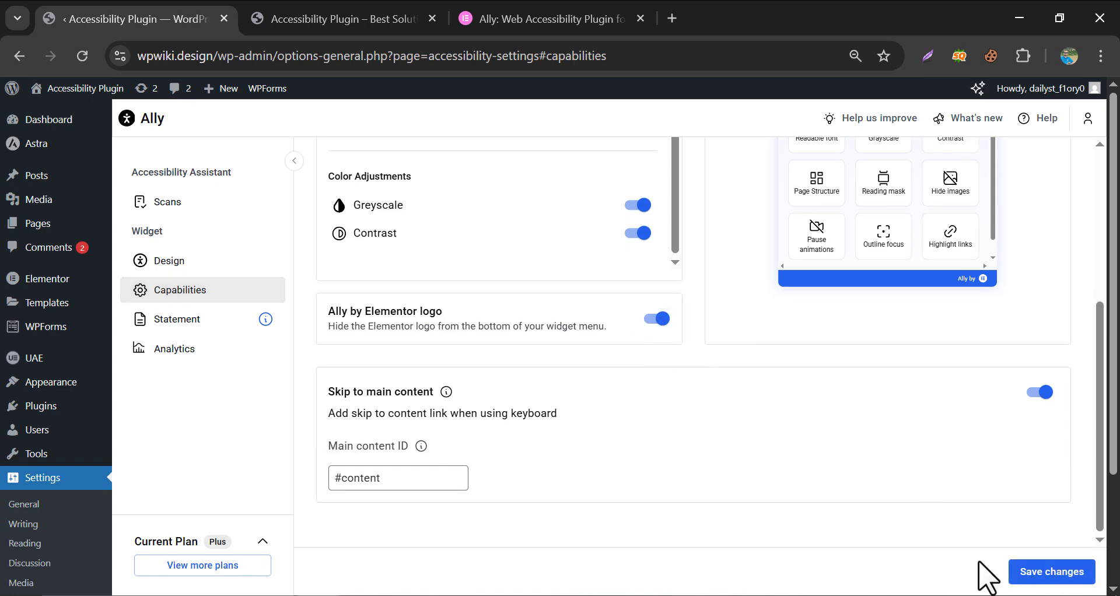
left_click(1026, 575)
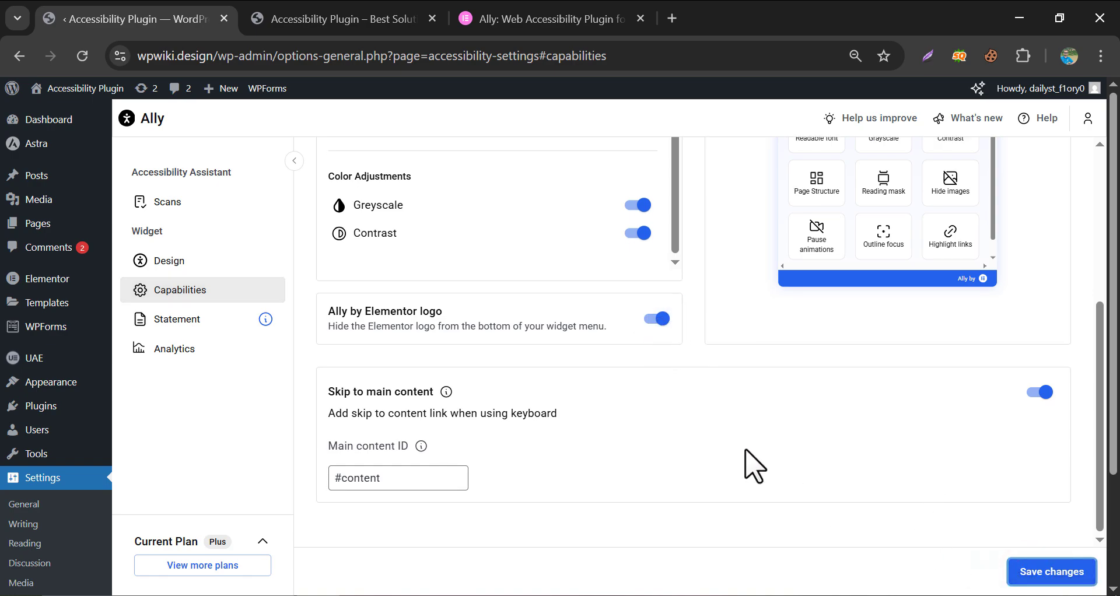
left_click(370, 16)
right_click(172, 155)
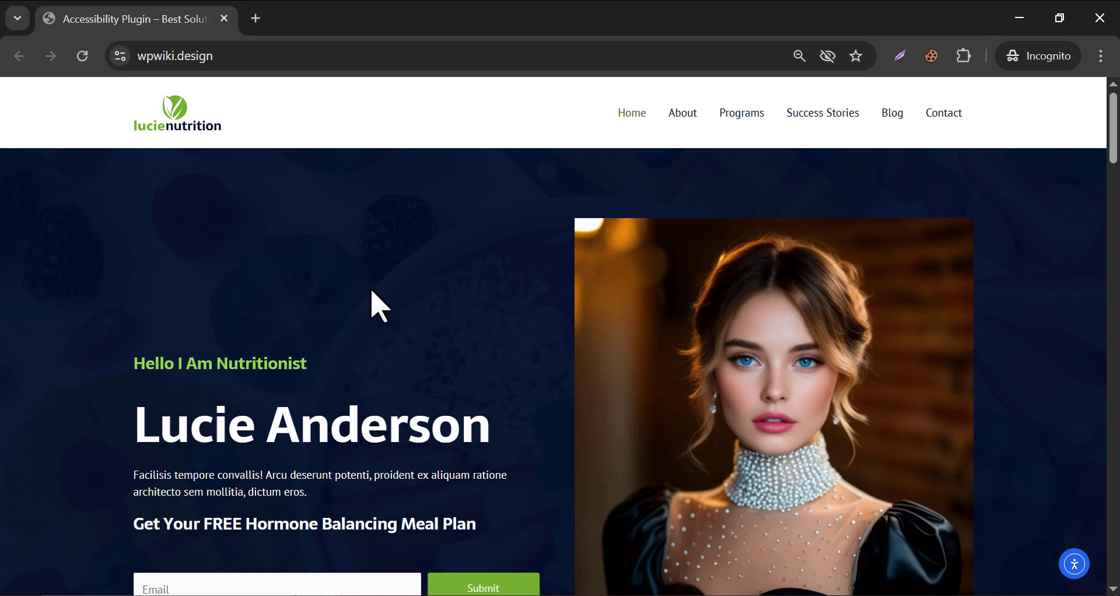
- Open the site's accessibility widget and browse its language list
left_click(1085, 565)
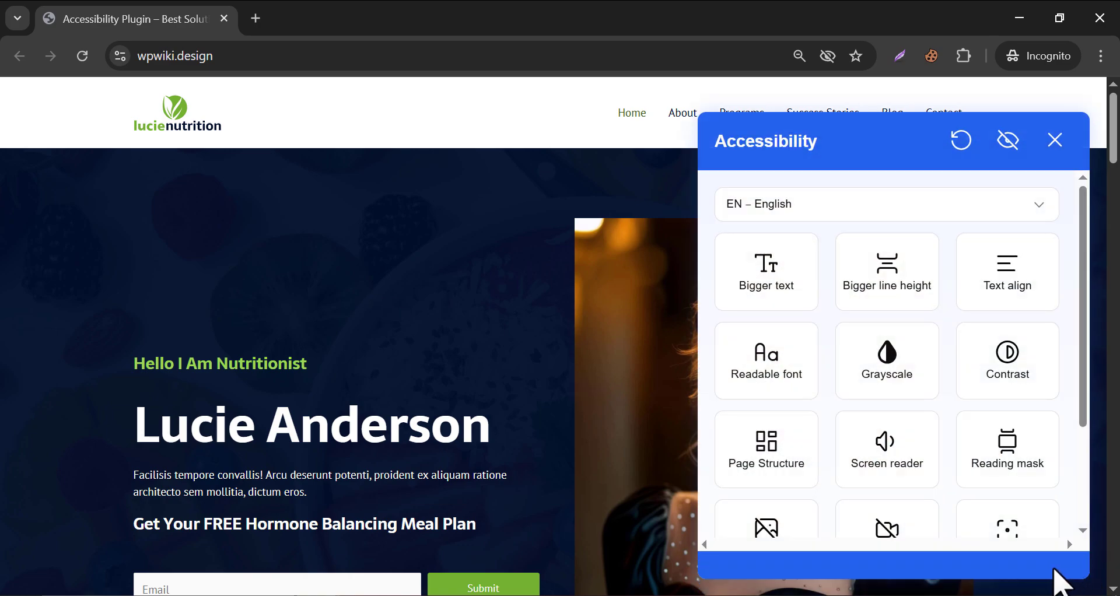
left_click(1005, 205)
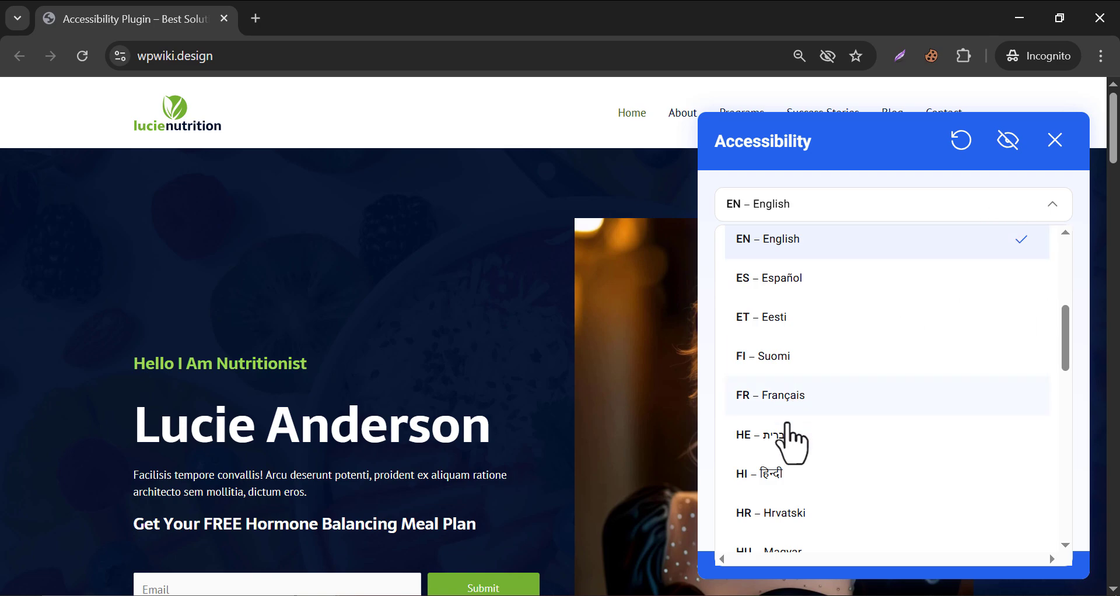
left_click(860, 179)
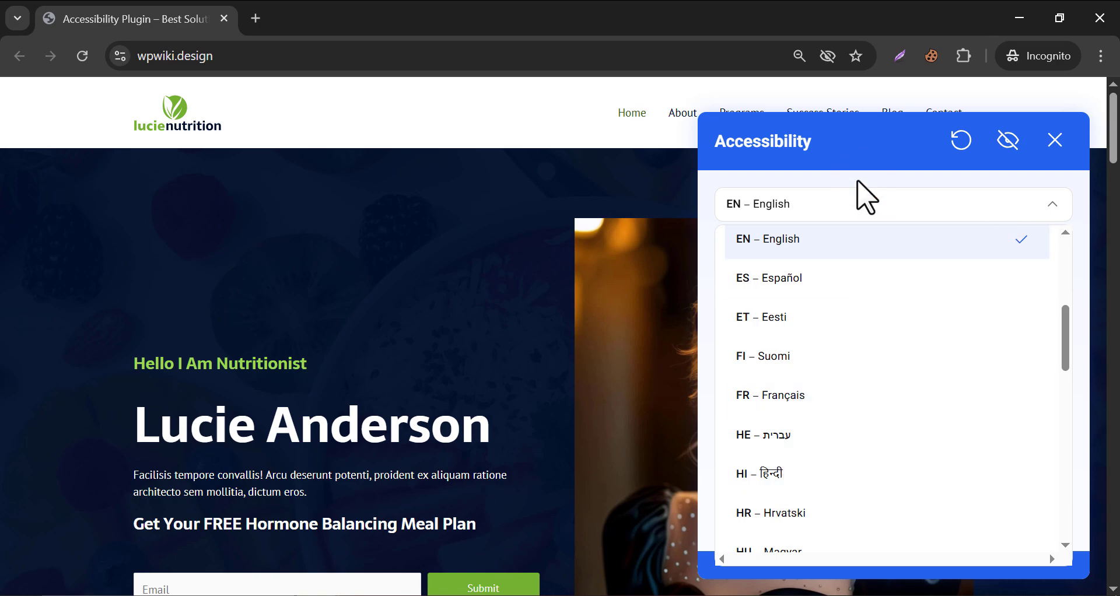
left_click(1059, 204)
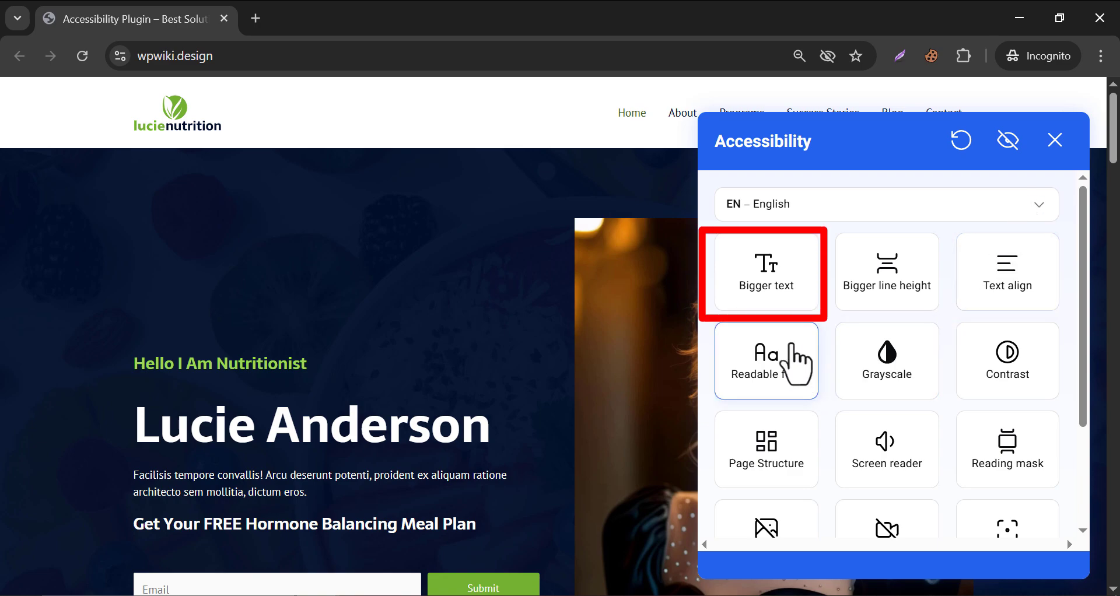
- Step Bigger text through three larger levels and back to normal size
scroll(575, 375, "down", 2)
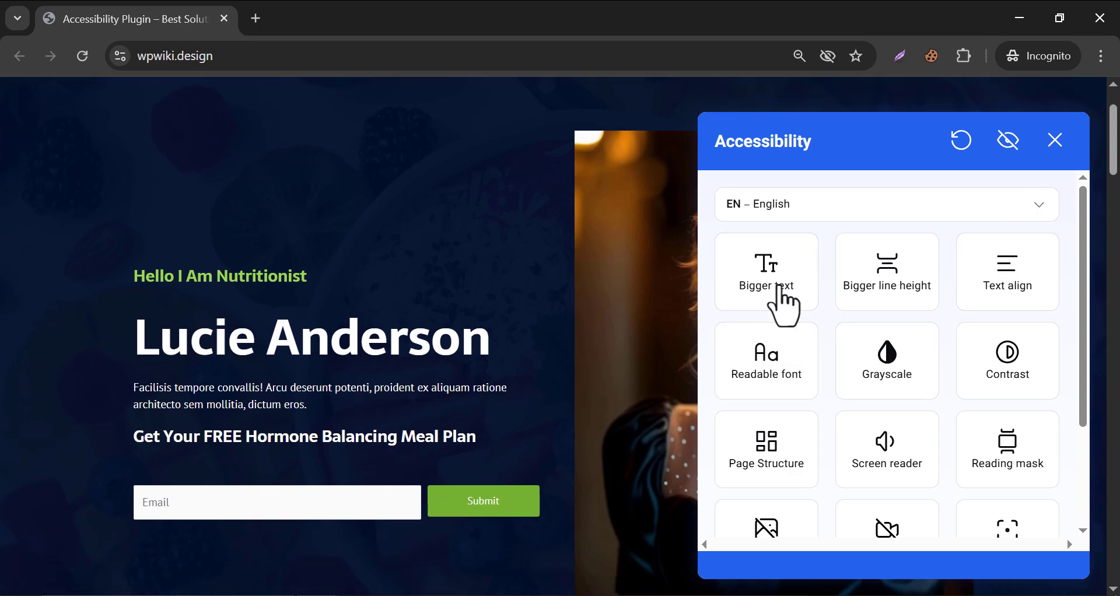
left_click(782, 300)
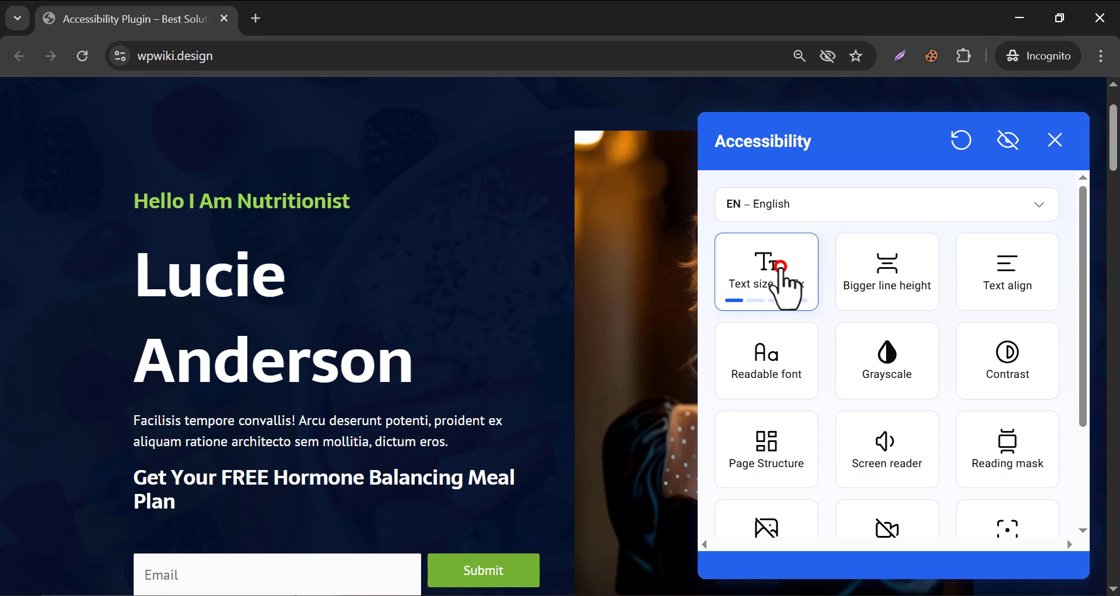
left_click(781, 267)
left_click(781, 267)
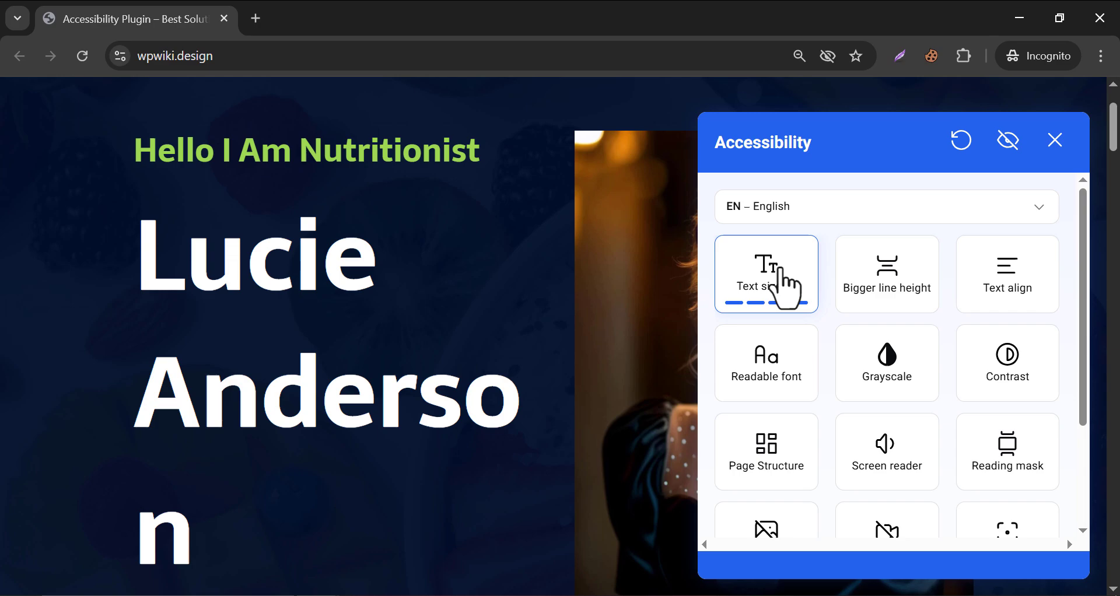
left_click(781, 268)
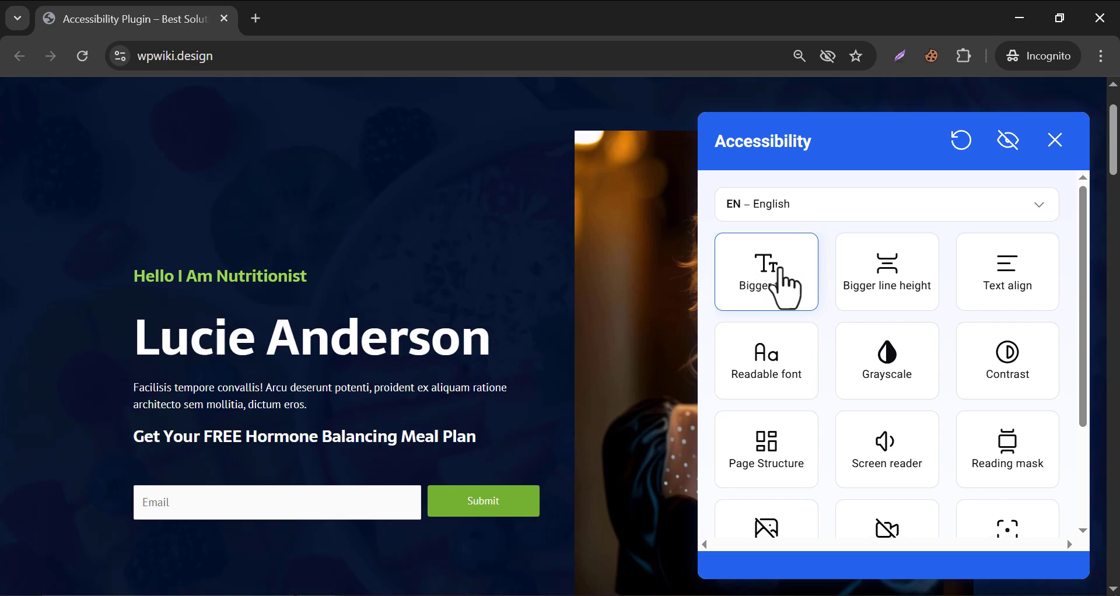
scroll(500, 313, "down", 7)
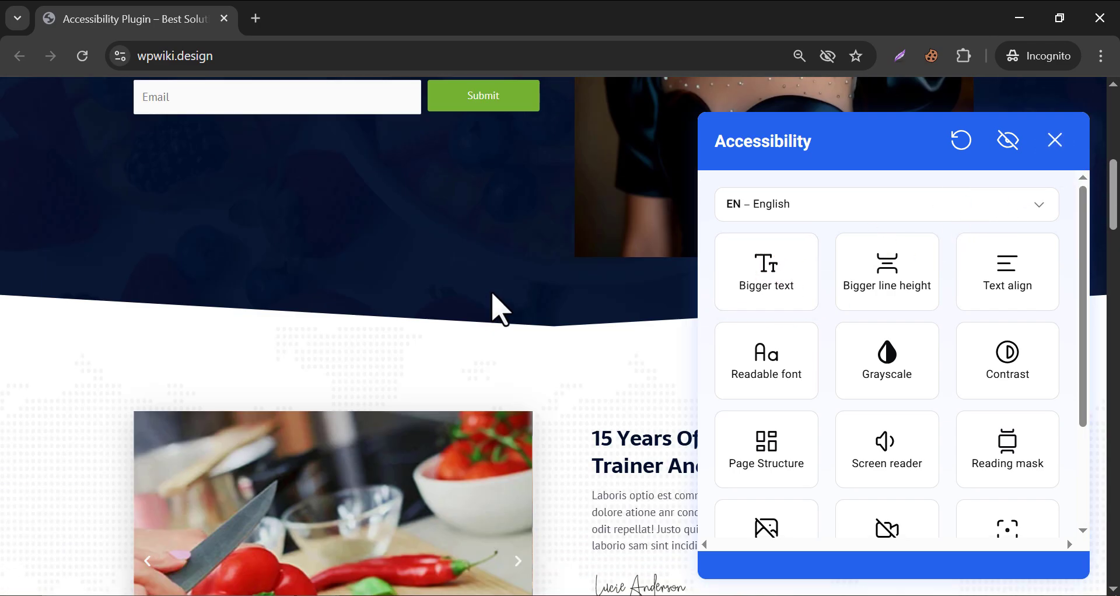
scroll(493, 296, "down", 1)
scroll(490, 295, "down", 1)
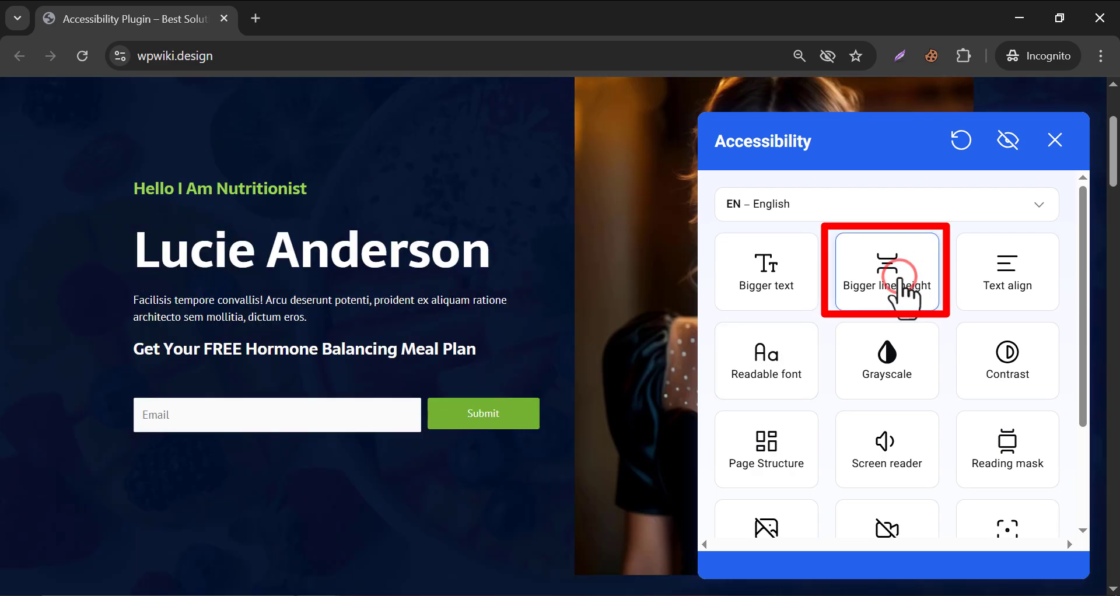
- Raise line height to 1.3x, 1.6x and 2x, then reset it to normal
left_click(898, 279)
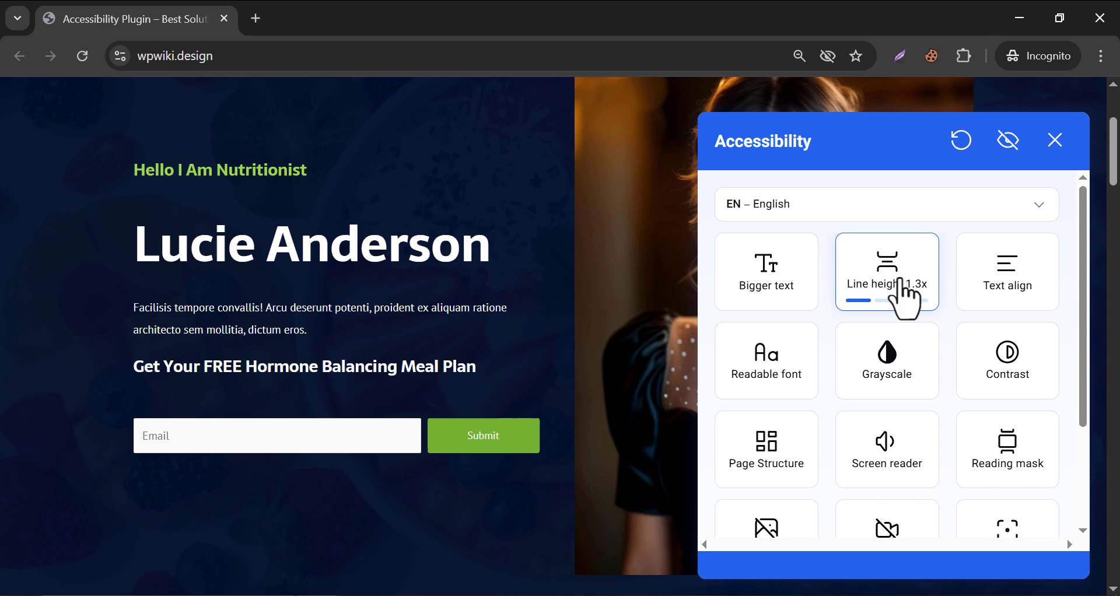
left_click(904, 298)
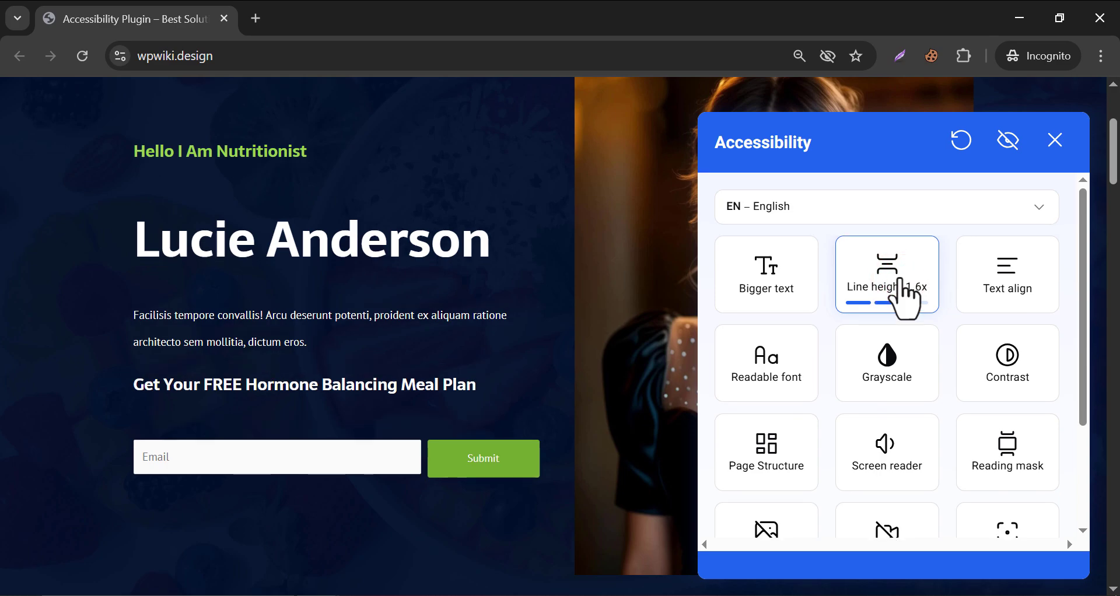
left_click(901, 281)
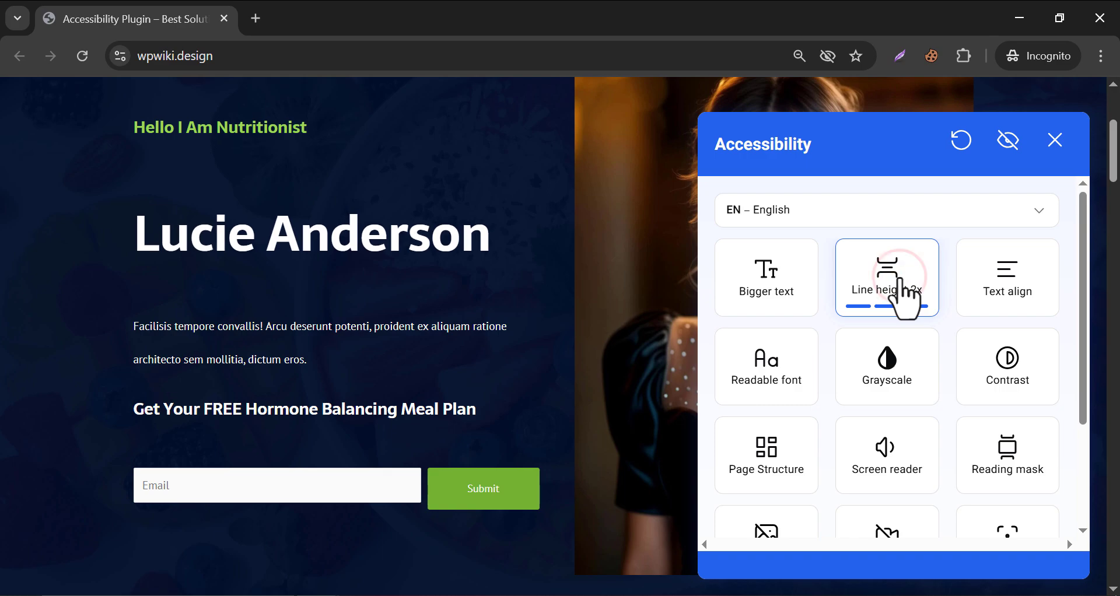
left_click(905, 292)
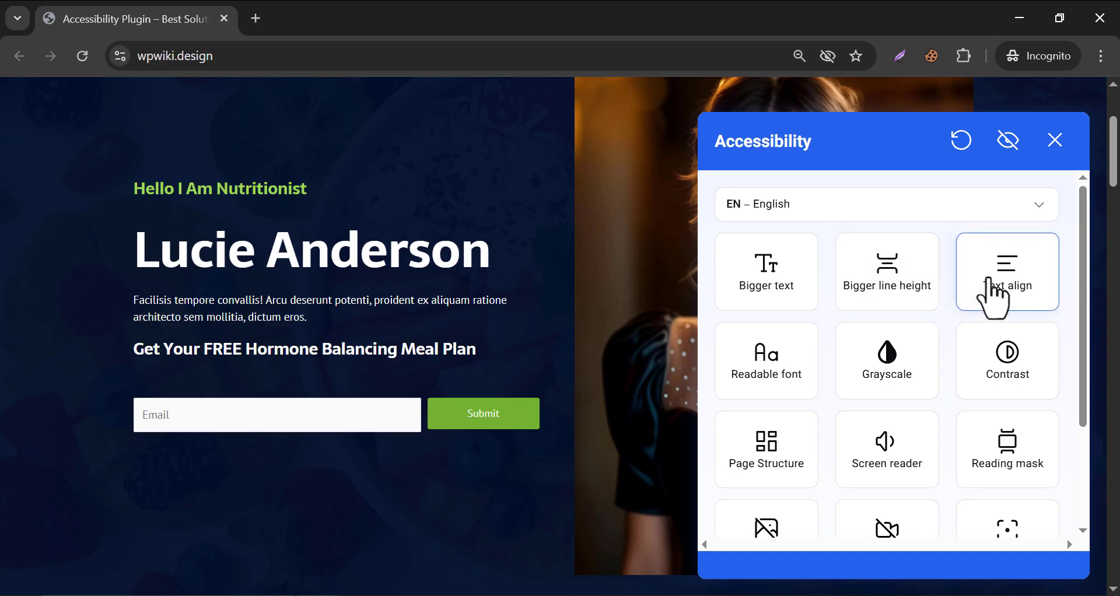
- Cycle text alignment through left and right, then back to default
left_click(994, 296)
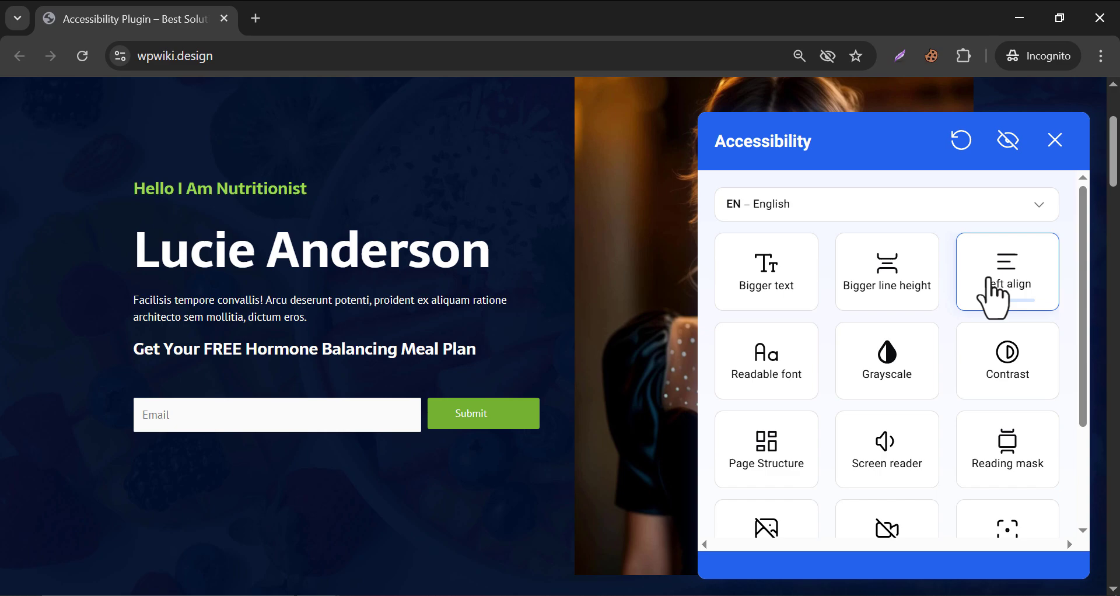
left_click(994, 297)
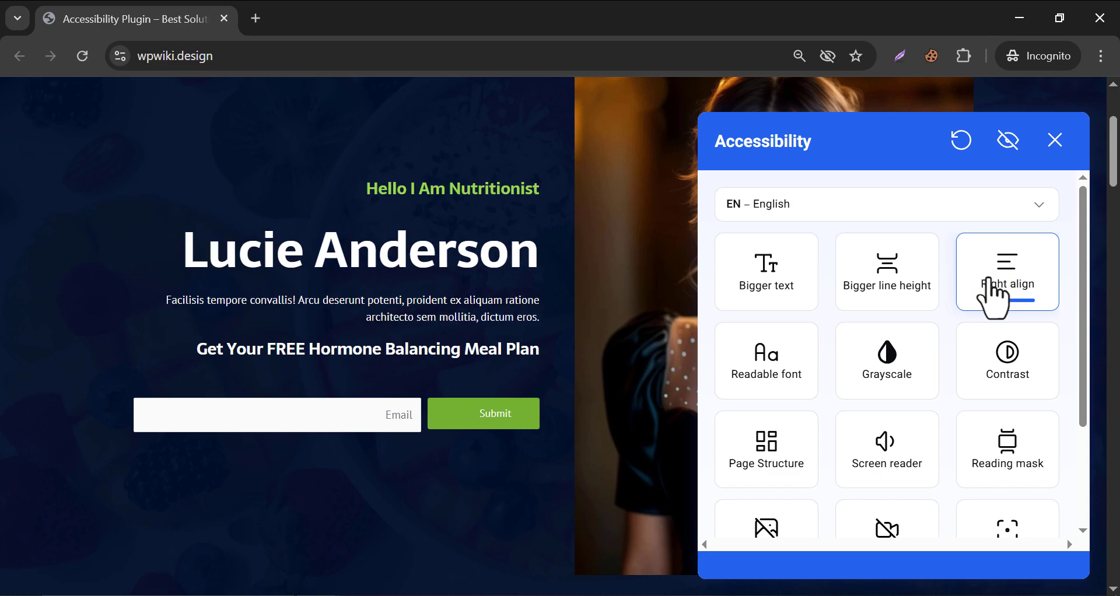
left_click(994, 296)
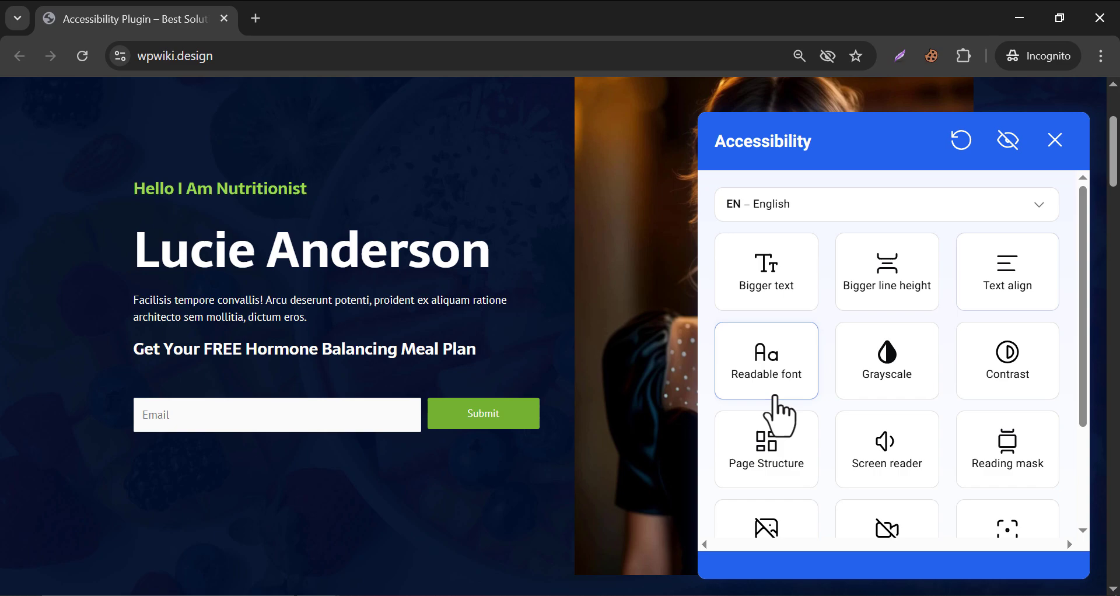
- Try Readable font on and off, then preview the page in grayscale and turn it off
left_click(776, 365)
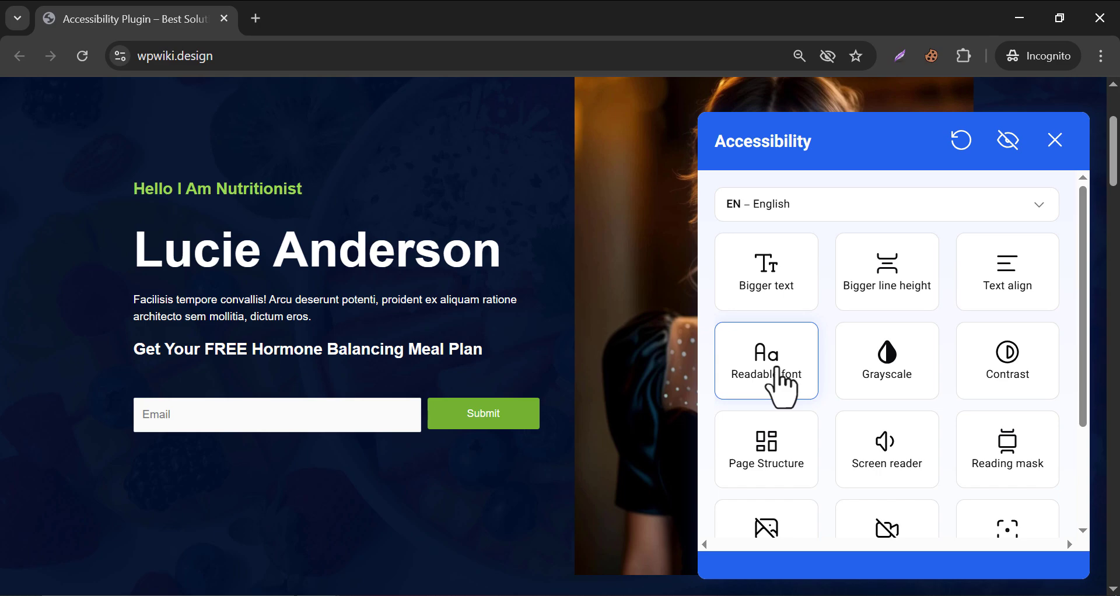
left_click(778, 368)
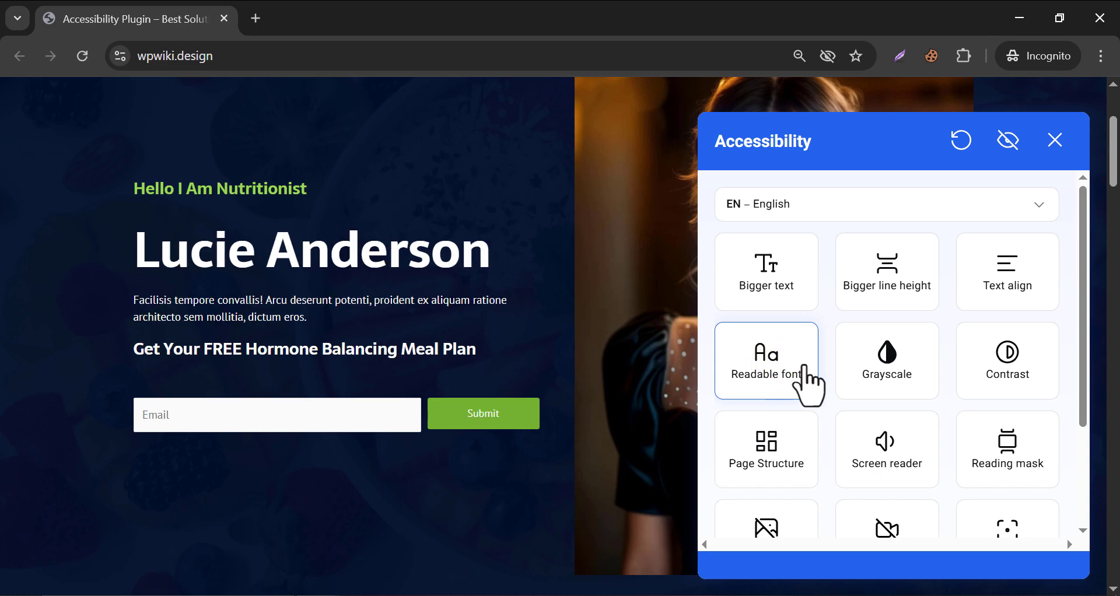
left_click(890, 357)
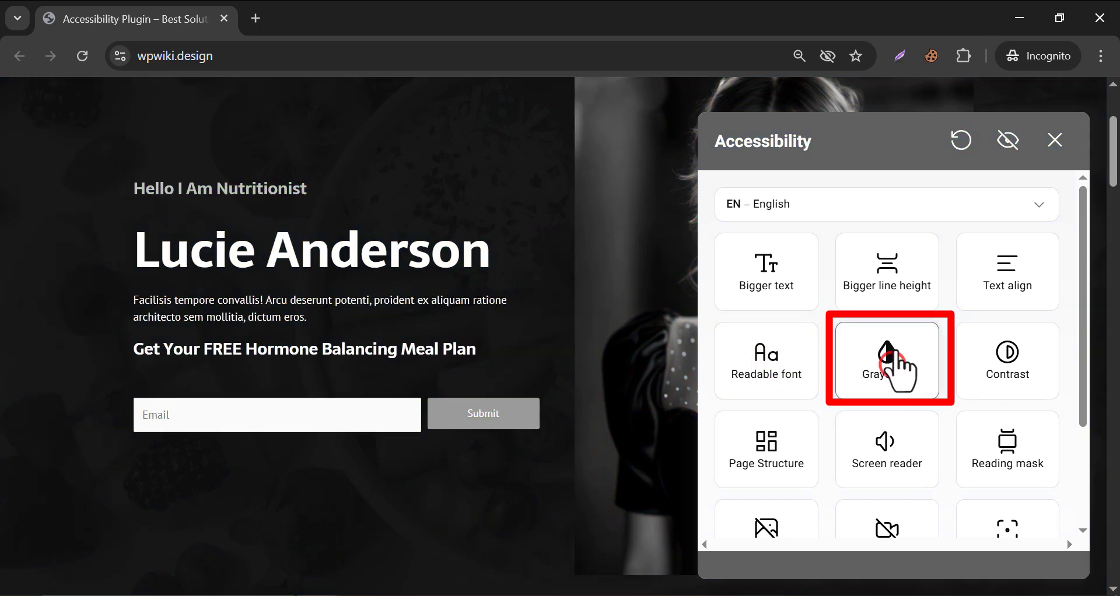
scroll(780, 319, "down", 3)
scroll(665, 309, "down", 5)
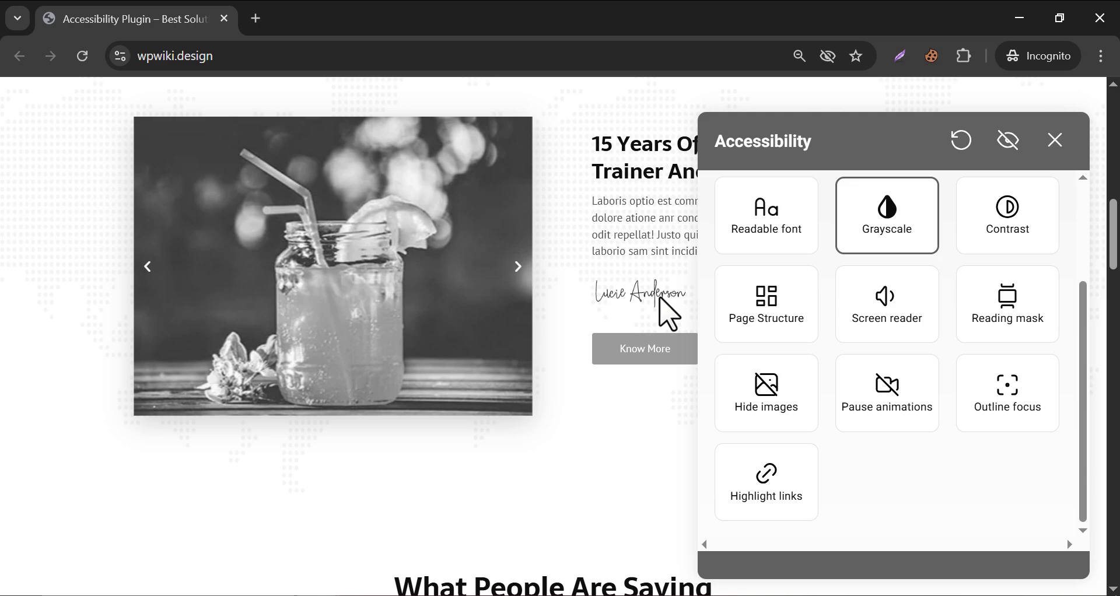
scroll(665, 313, "down", 7)
scroll(662, 313, "down", 5)
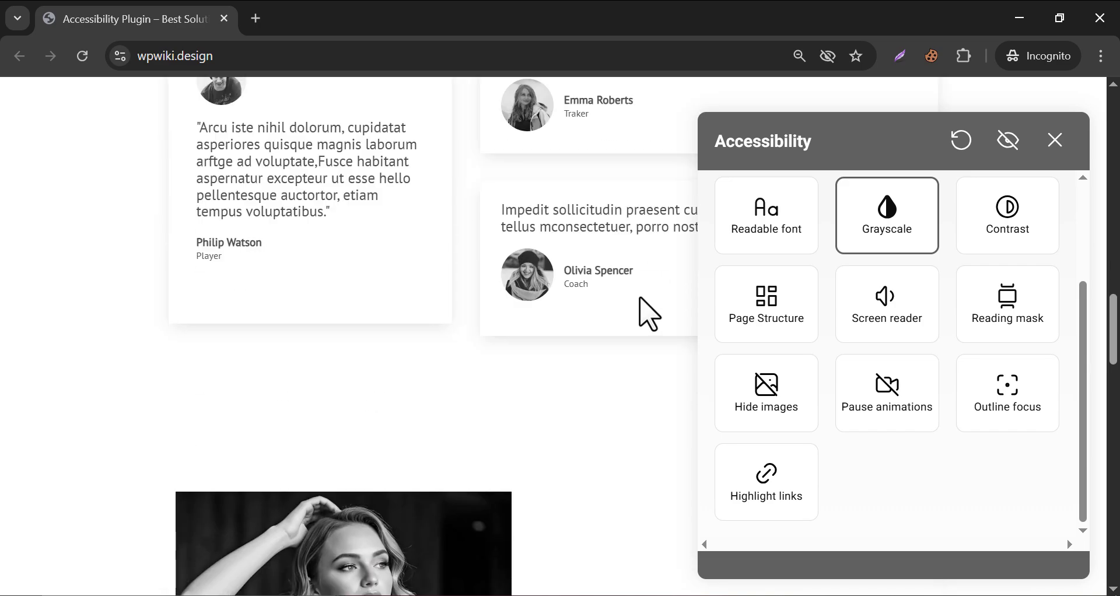
scroll(646, 312, "up", 5)
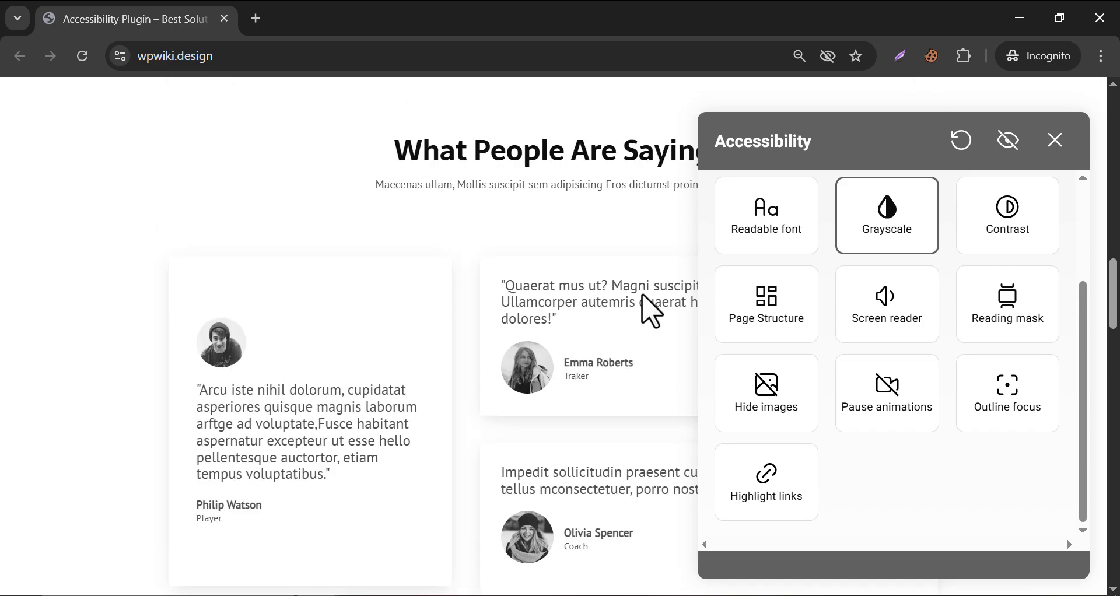
left_click(900, 234)
- Cycle Contrast through dark and light modes back to normal colours
left_click(1001, 241)
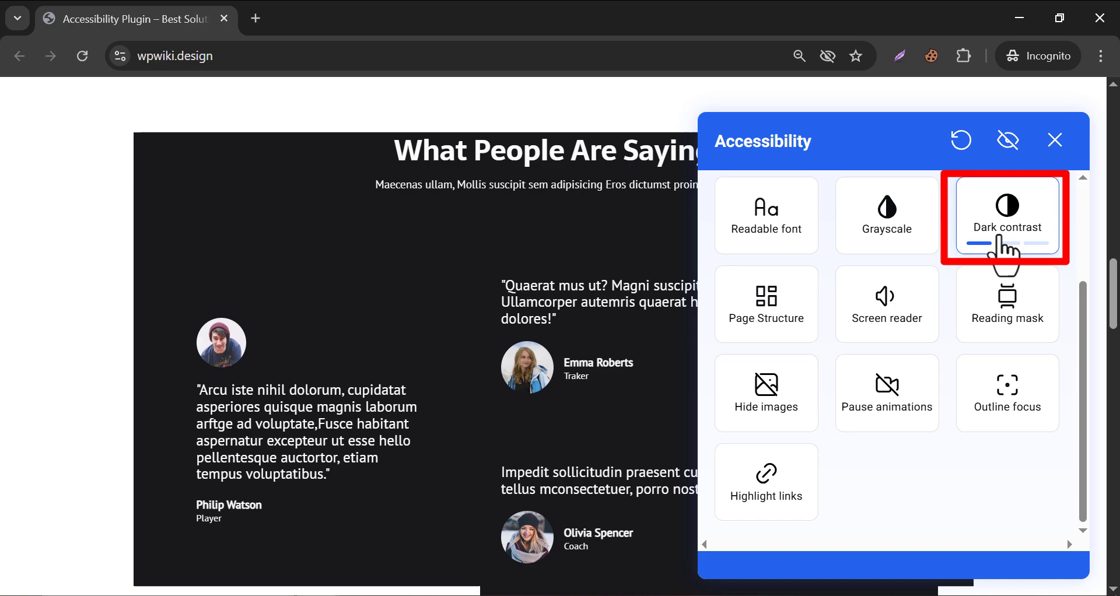
scroll(464, 348, "down", 5)
scroll(467, 347, "down", 5)
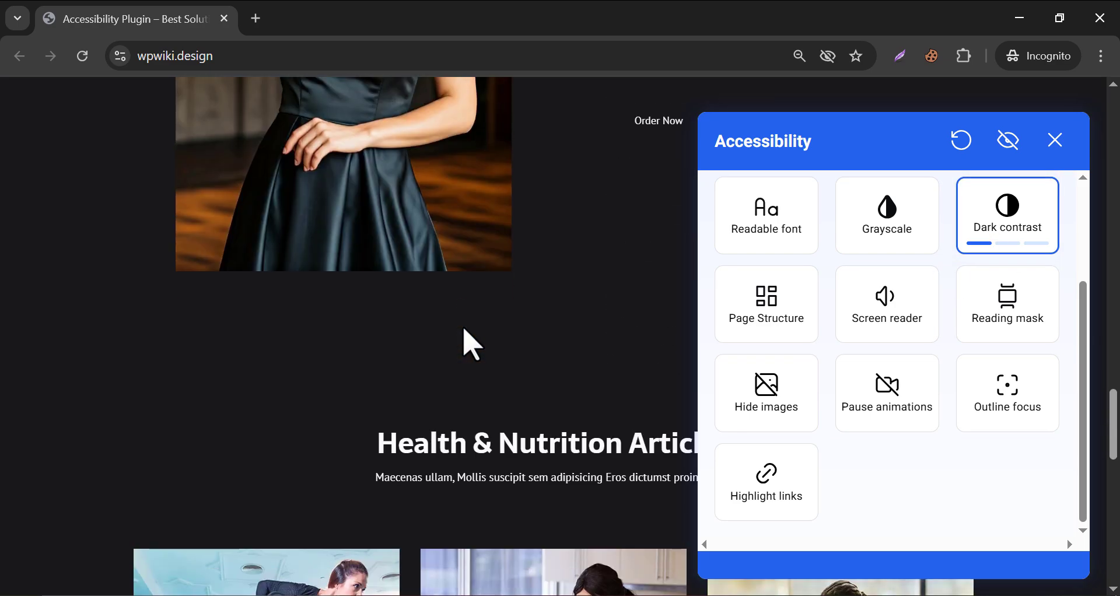
scroll(471, 344, "down", 5)
scroll(464, 327, "down", 5)
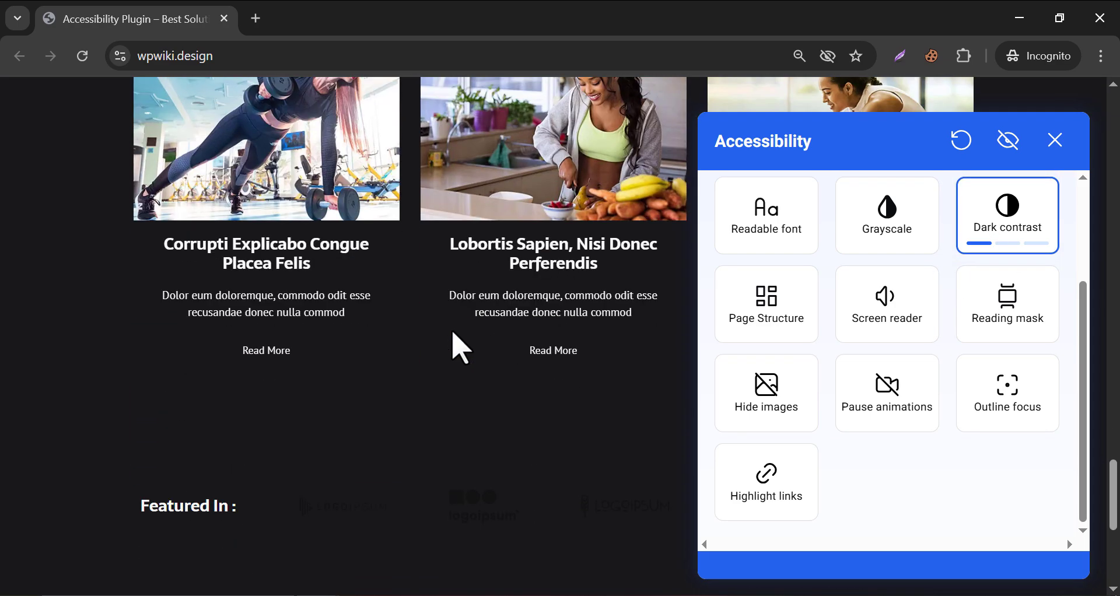
left_click(1011, 228)
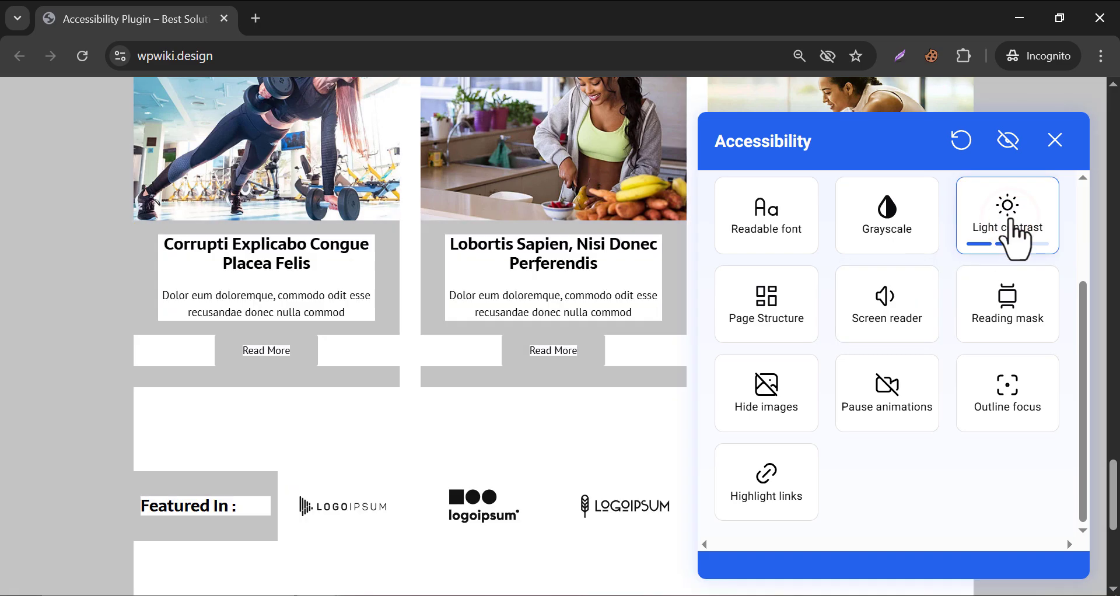
left_click(1011, 231)
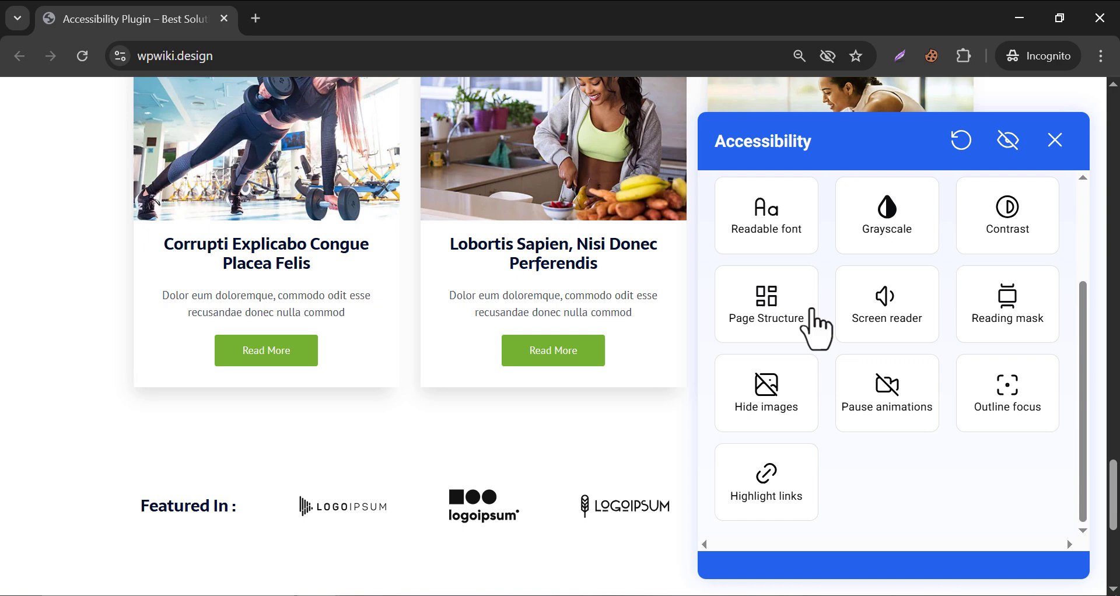
- List the page headings and jump to 'Get Your FREE Hormone Balancing Meal Plan'
left_click(768, 315)
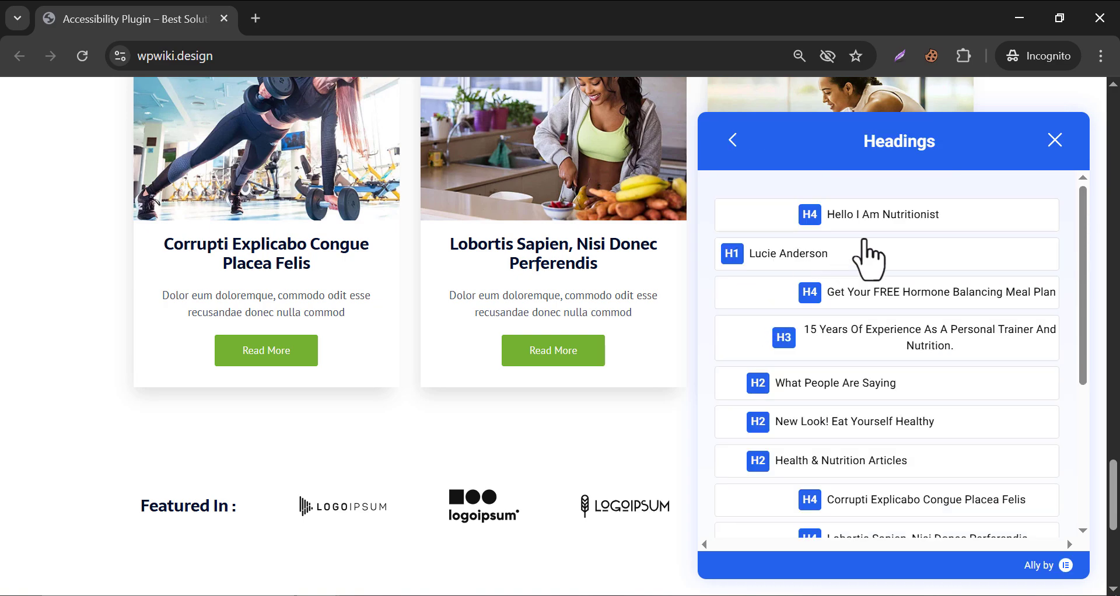
scroll(872, 257, "down", 3)
scroll(858, 350, "down", 2)
scroll(851, 408, "down", 2)
scroll(857, 379, "up", 5)
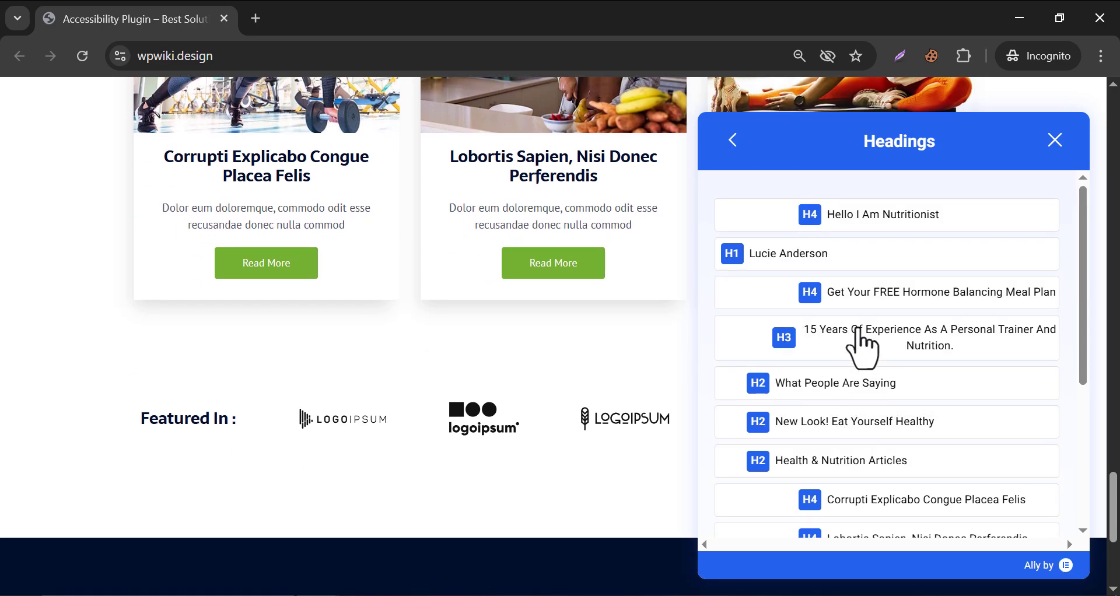
left_click(864, 295)
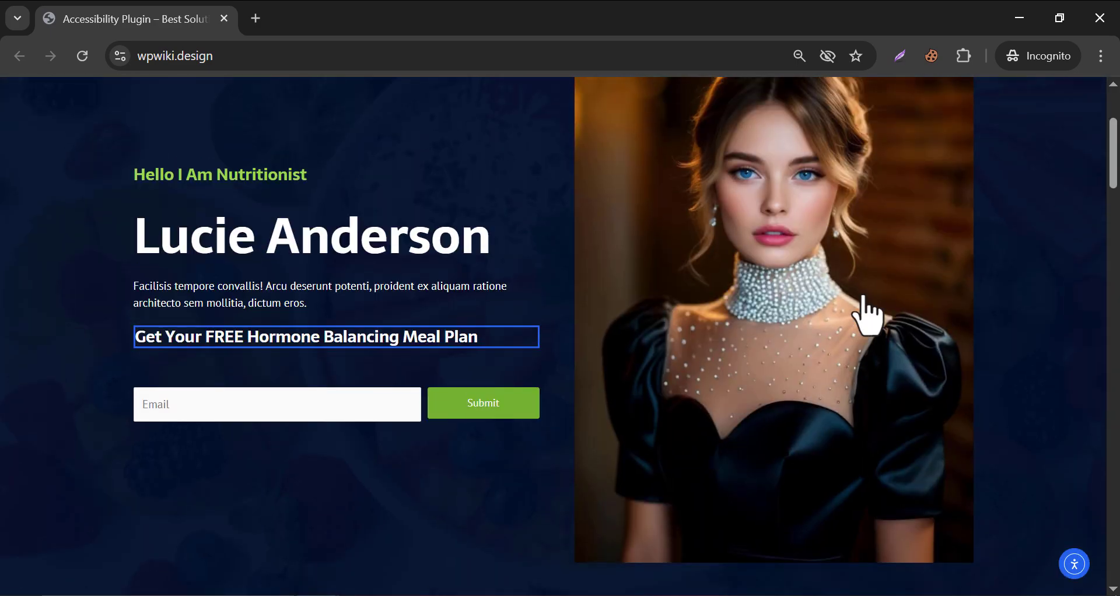
- Read the hero heading, intro paragraph and subheading aloud with Read normal, then switch to Read fast
left_click(1075, 565)
scroll(919, 396, "down", 3)
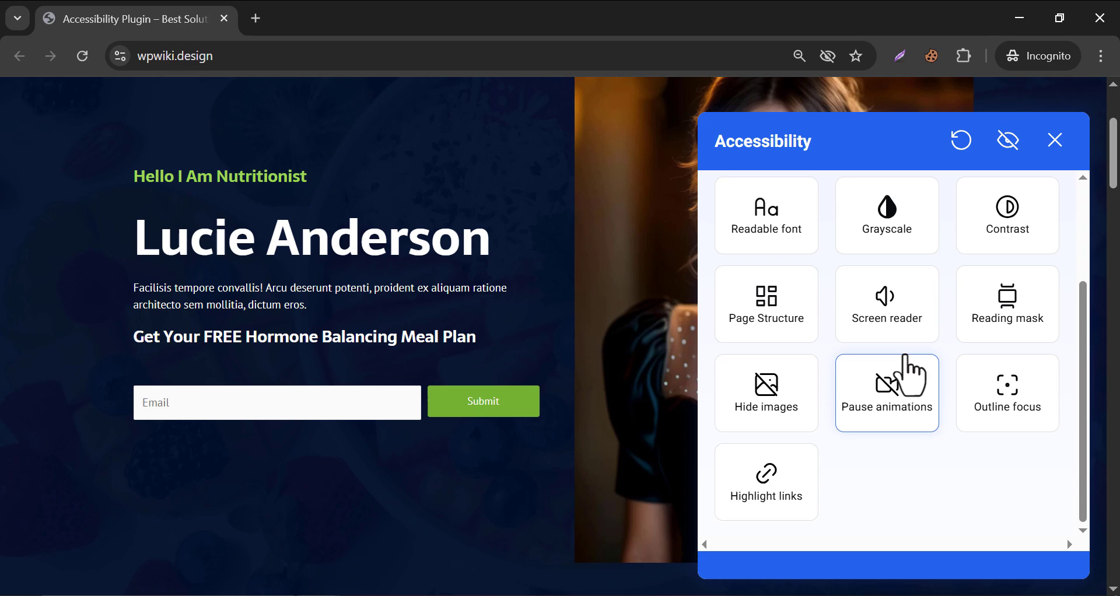
left_click(883, 327)
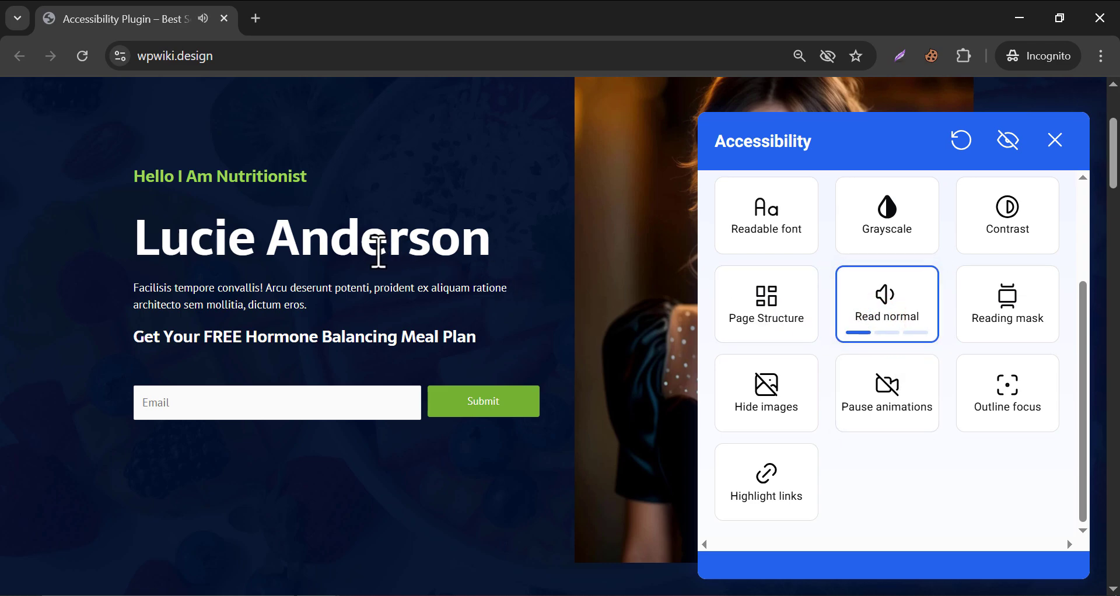
left_click(336, 246)
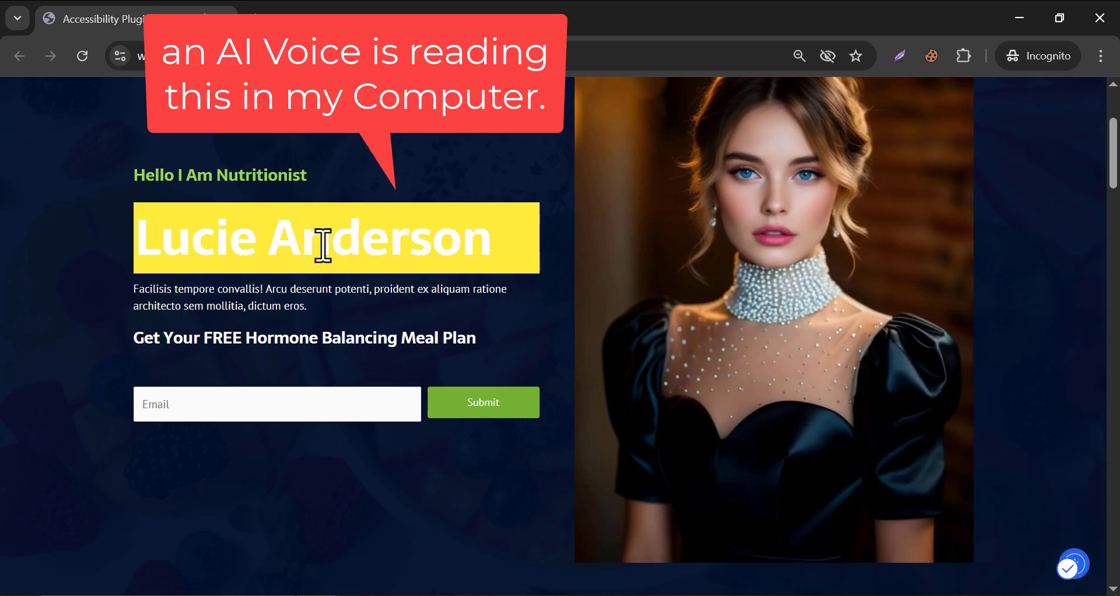
left_click(283, 288)
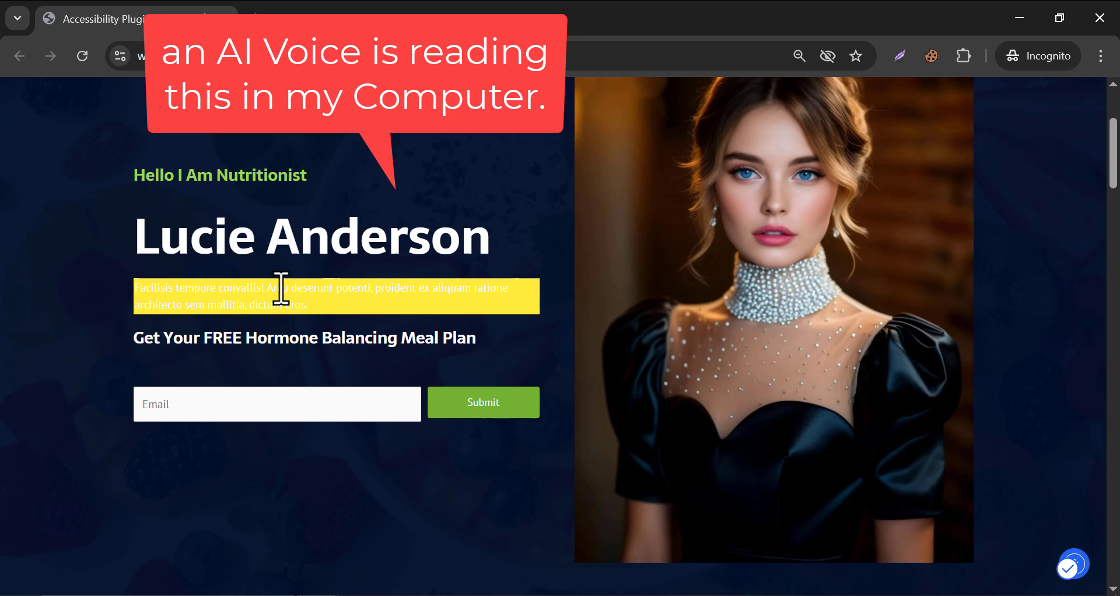
left_click(286, 338)
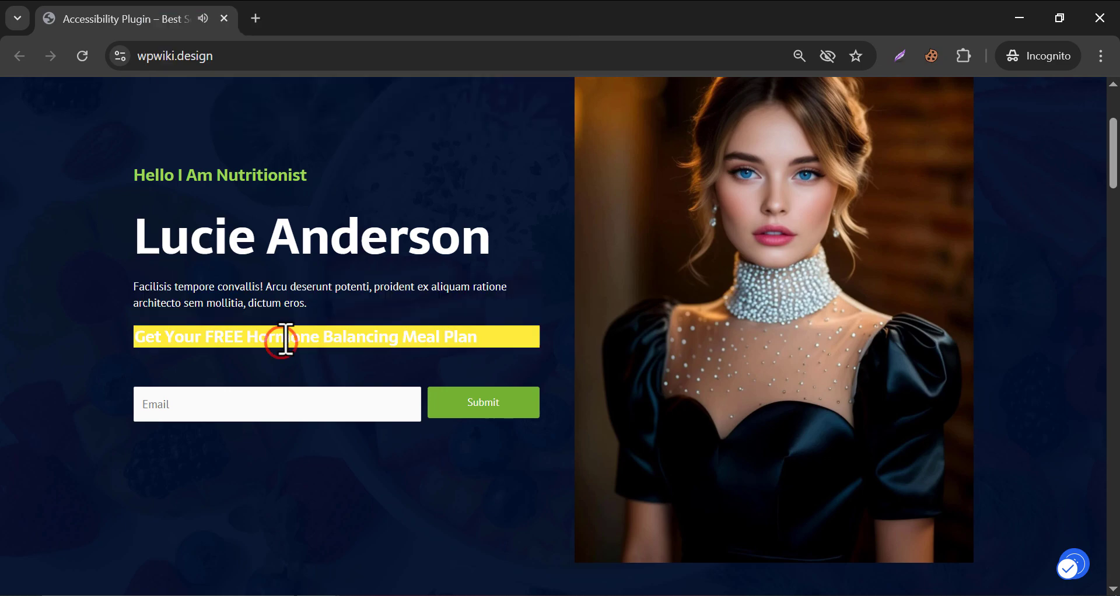
left_click(1070, 567)
left_click(869, 451)
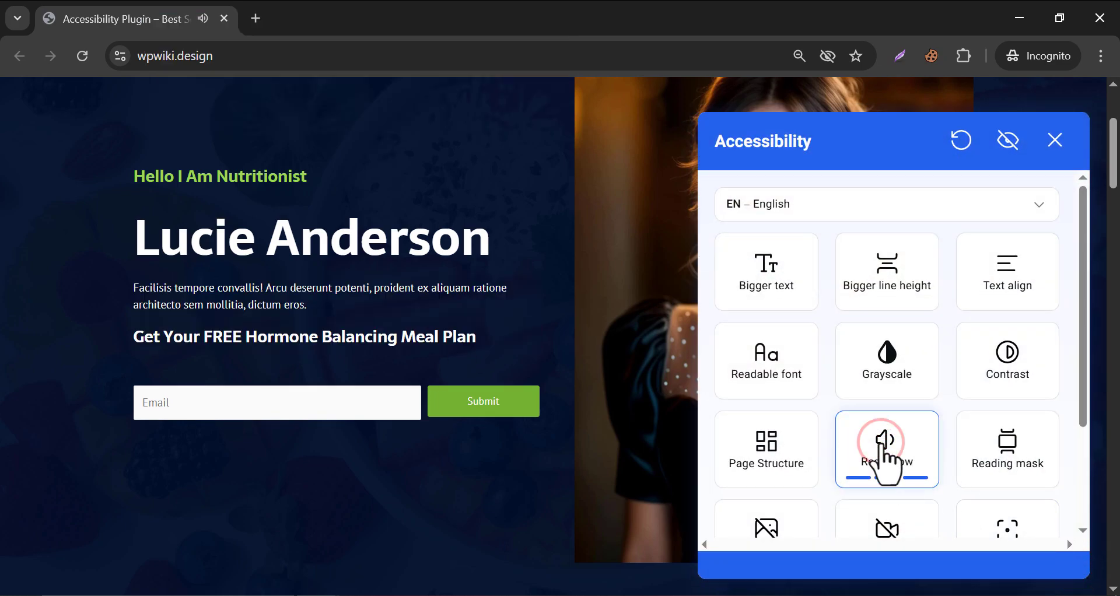
- Turn off the screen reader, hide all page images, and scroll the page to check
left_click(883, 449)
scroll(889, 454, "down", 2)
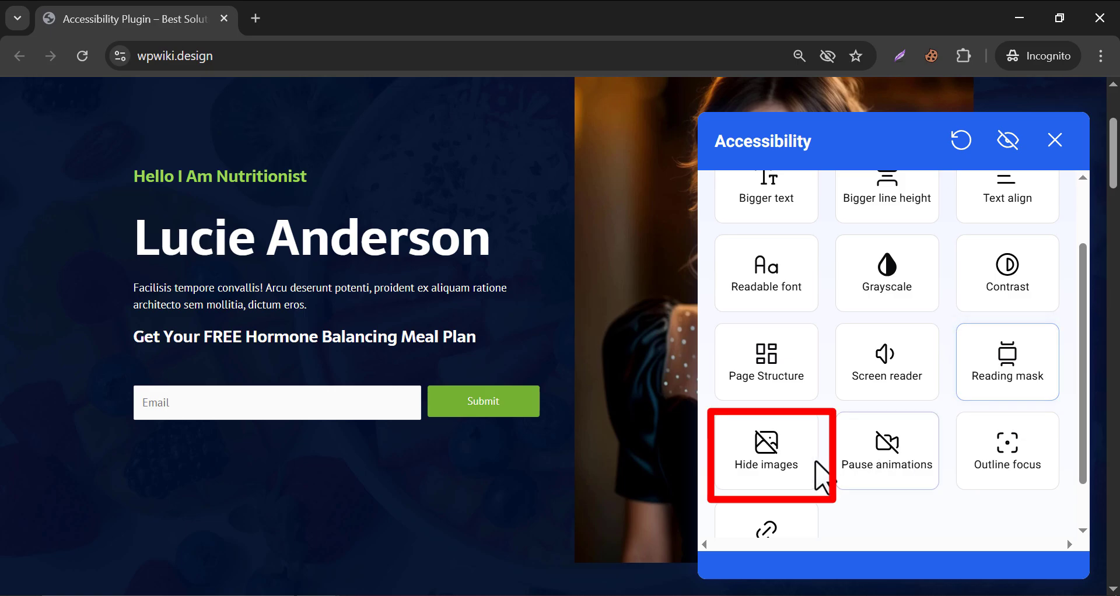
left_click(793, 452)
left_click(1055, 140)
scroll(618, 344, "down", 5)
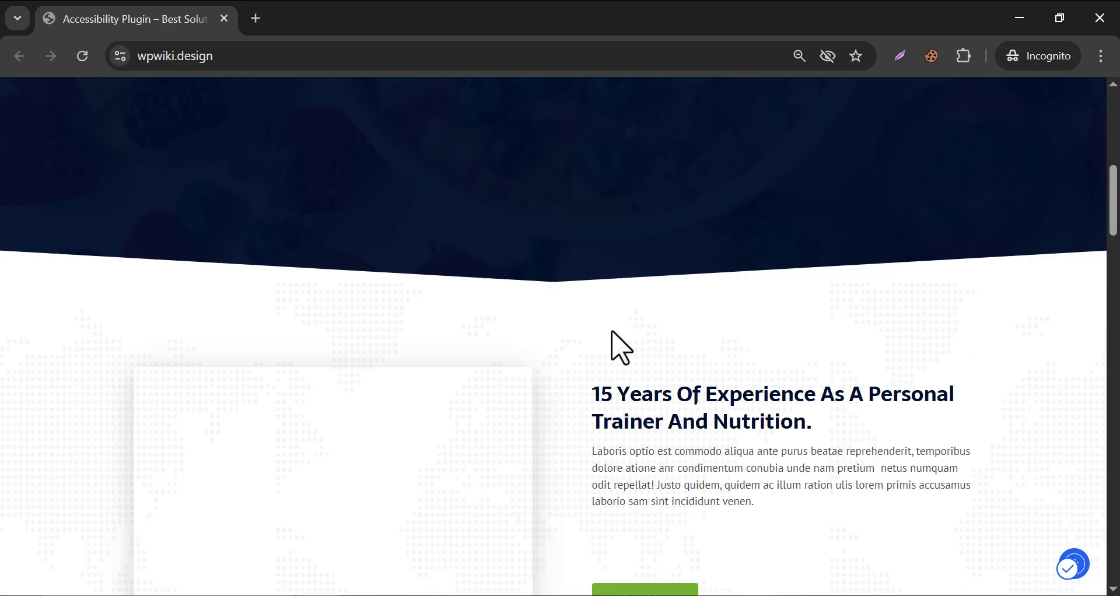
scroll(607, 329, "down", 5)
scroll(607, 329, "down", 5)
scroll(608, 330, "down", 5)
scroll(607, 330, "down", 5)
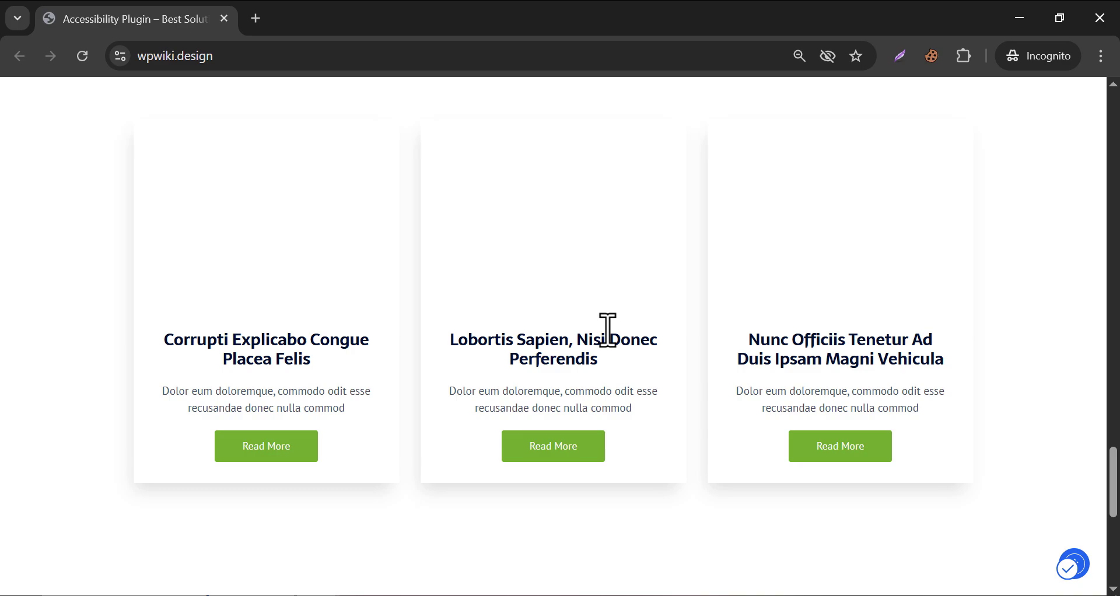
scroll(607, 329, "down", 5)
scroll(607, 329, "up", 5)
scroll(601, 361, "up", 5)
scroll(607, 370, "up", 5)
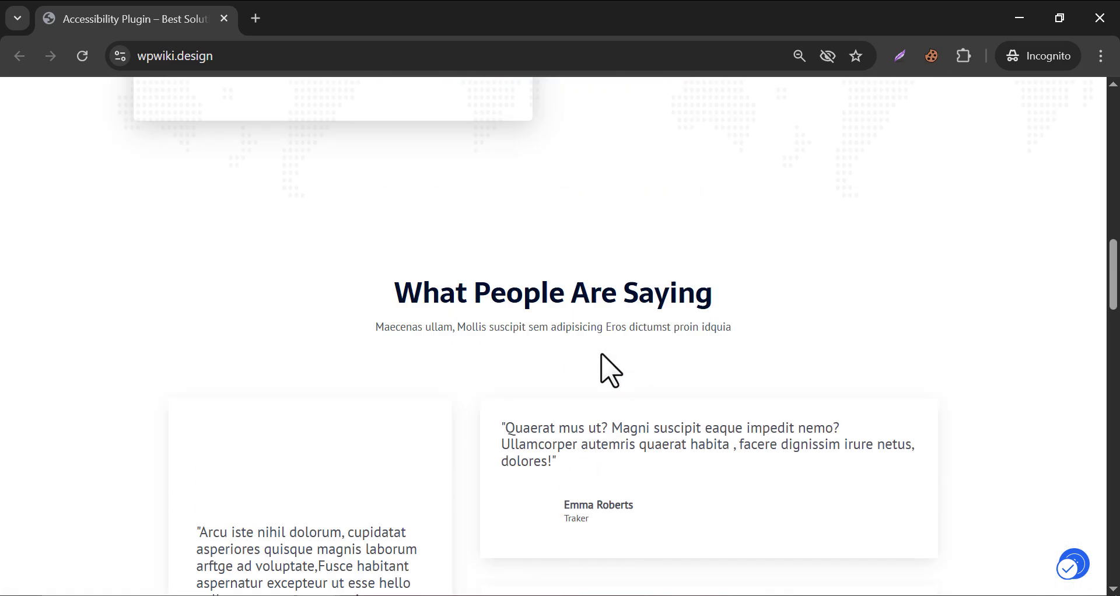
- Show images again, toggle Pause animations on and off, and close the panel
left_click(1076, 566)
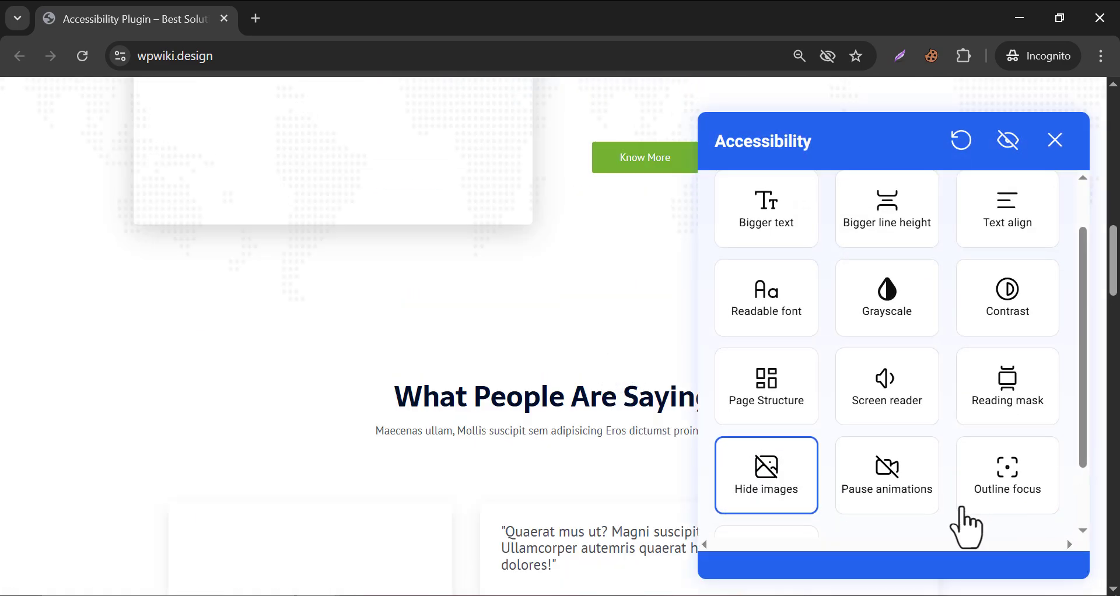
left_click(758, 460)
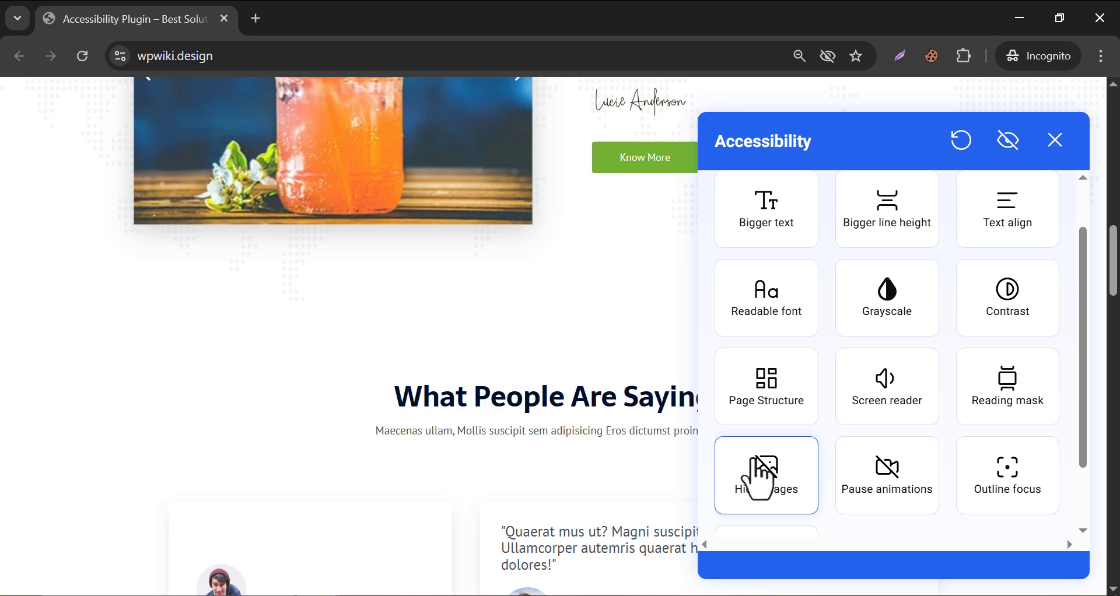
left_click(882, 467)
scroll(607, 468, "up", 5)
left_click(928, 491)
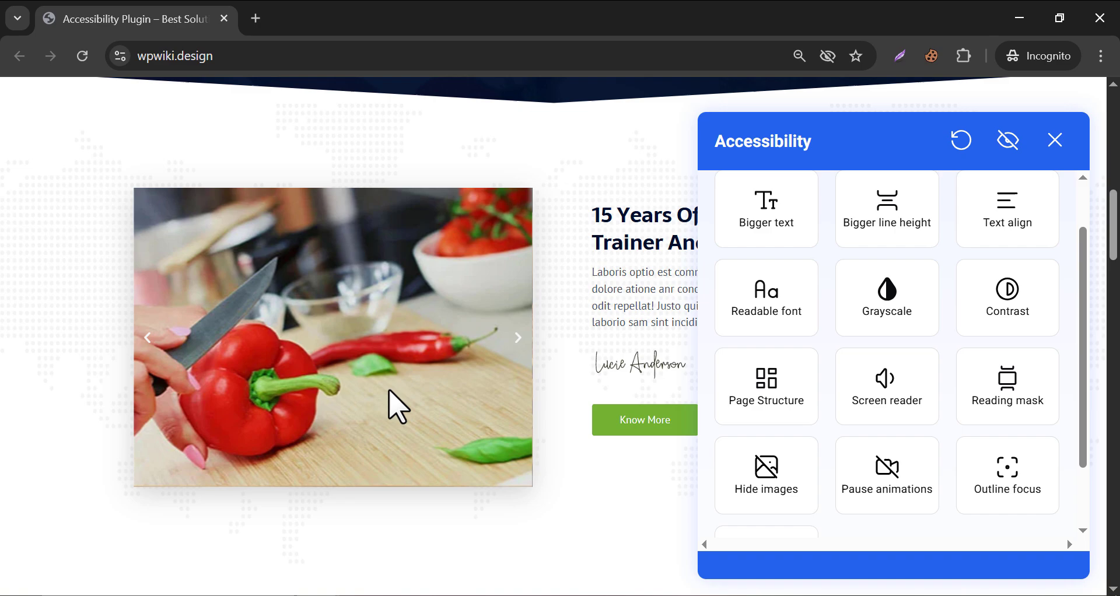
left_click(870, 471)
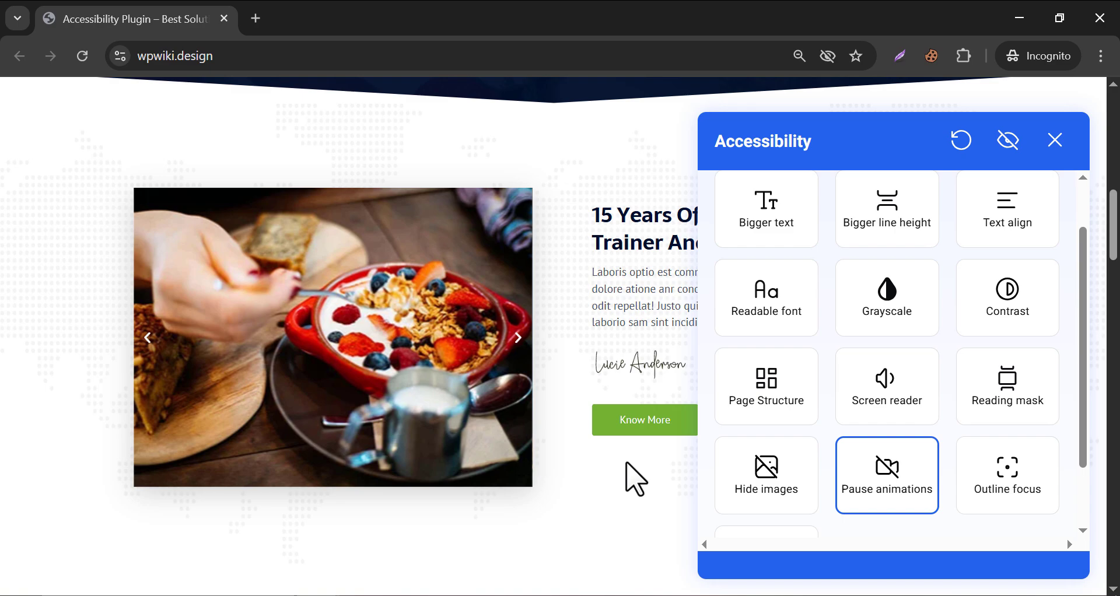
left_click(877, 473)
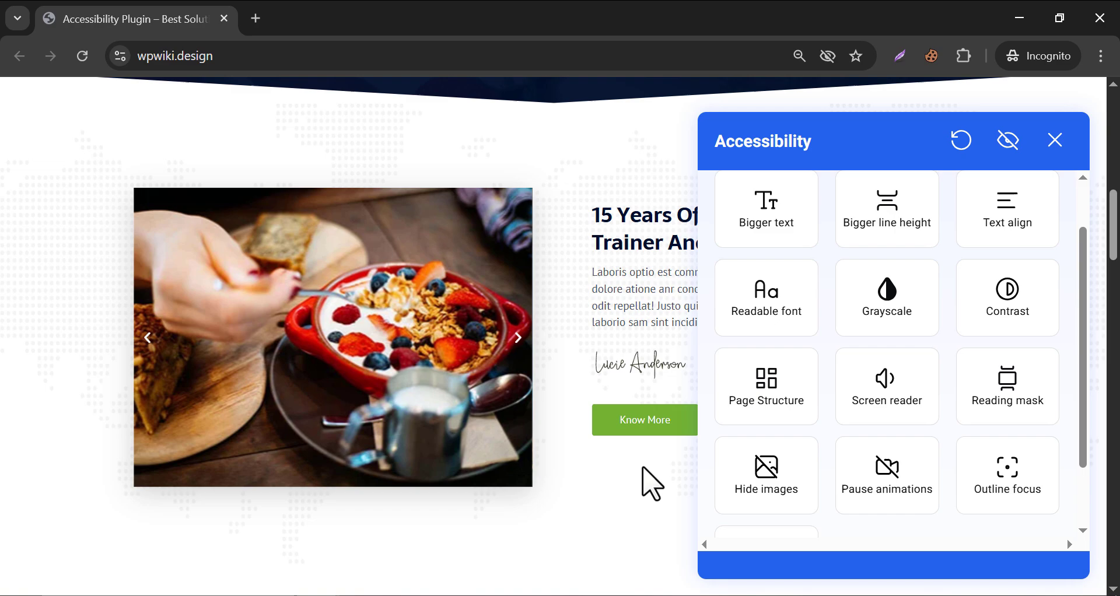
left_click(524, 348)
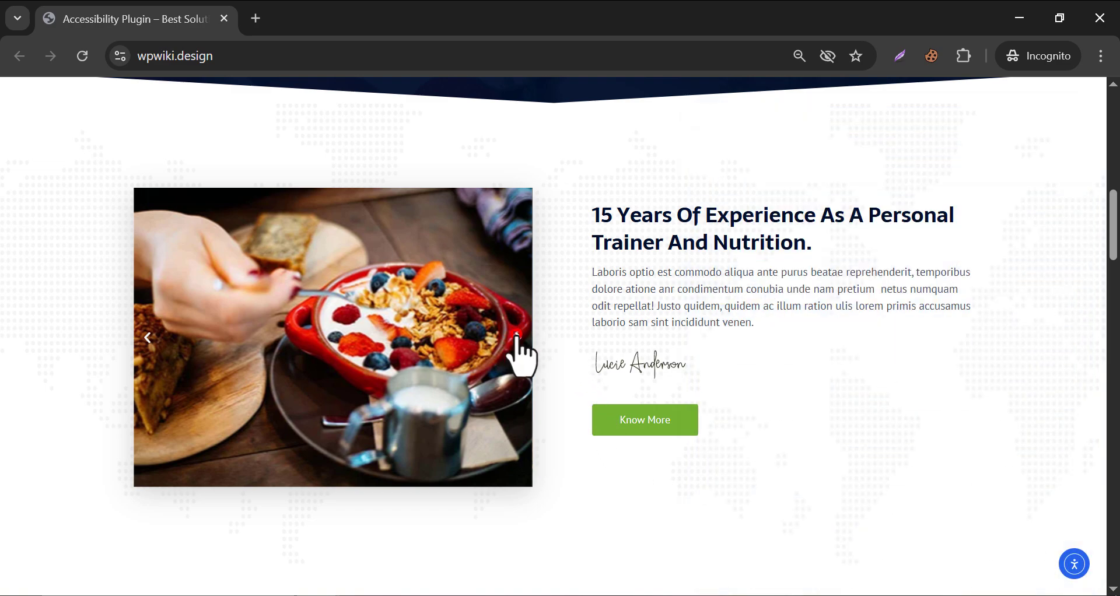
- Turn on Highlight links, scroll the page to check, then turn it off
left_click(1075, 566)
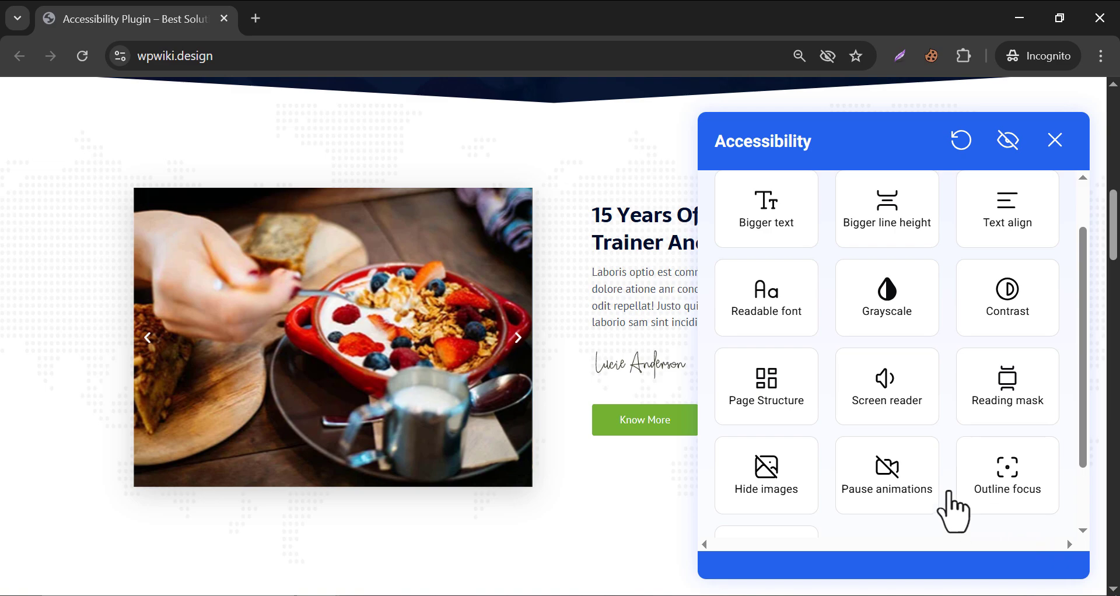
scroll(887, 441, "down", 2)
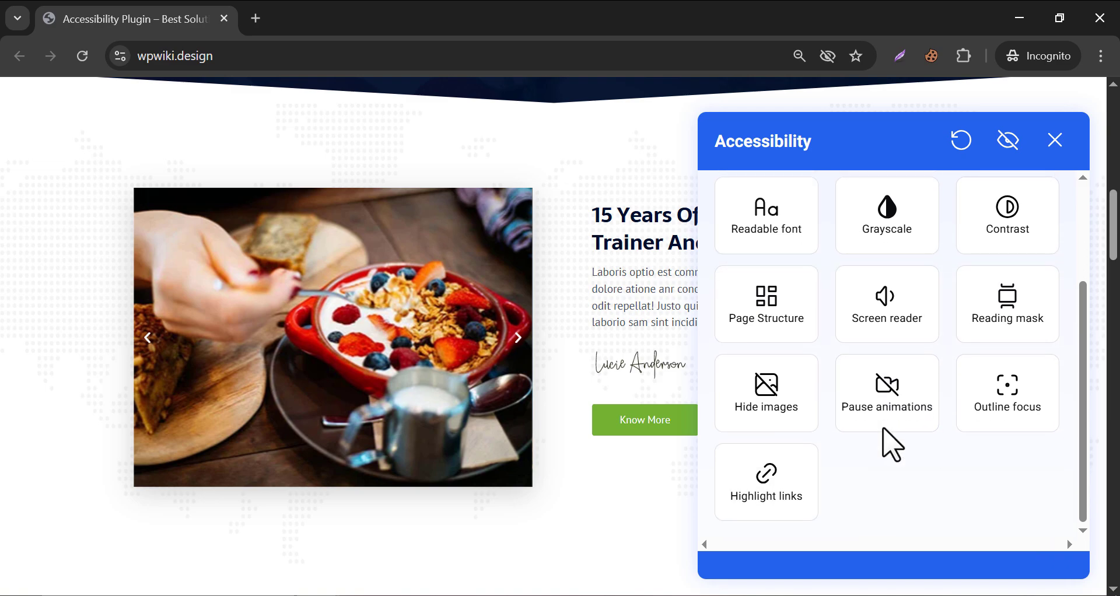
left_click(736, 500)
scroll(524, 437, "up", 6)
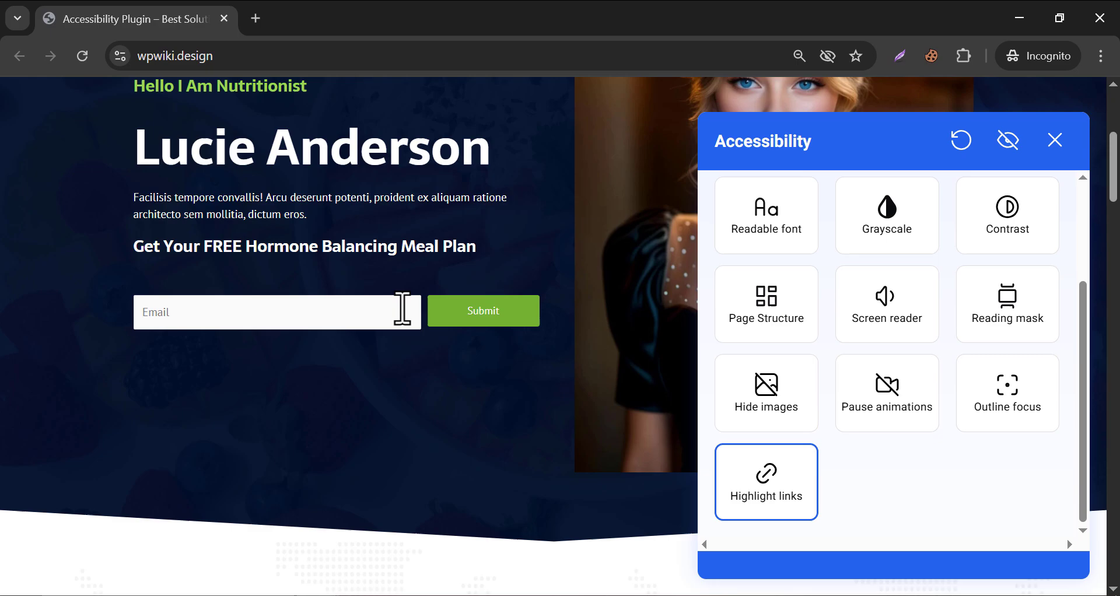
scroll(388, 315, "up", 4)
scroll(555, 316, "up", 1)
scroll(389, 200, "up", 1)
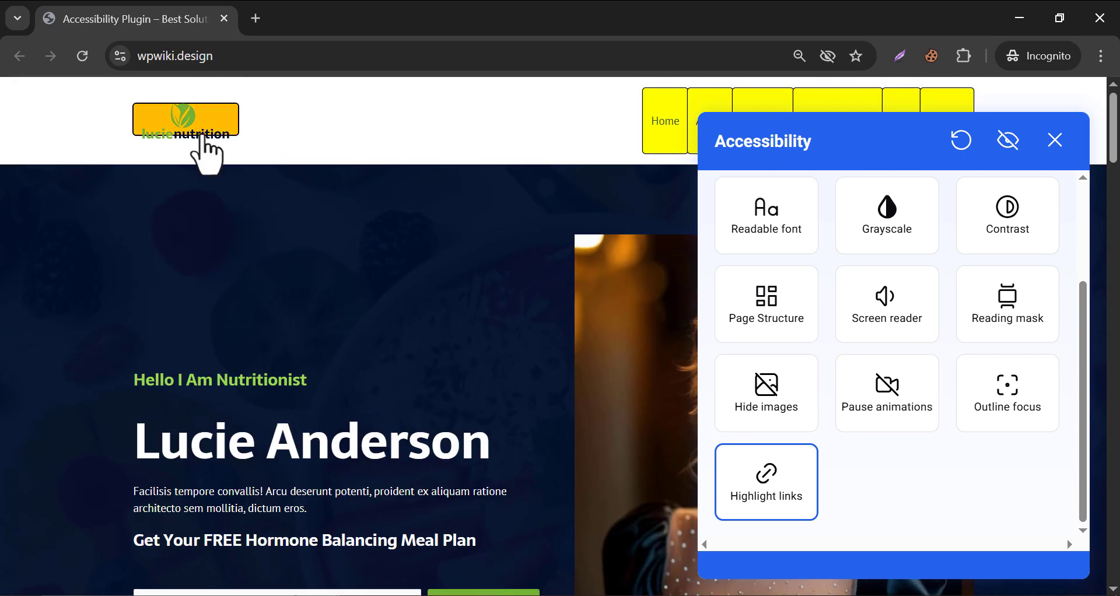
scroll(525, 280, "down", 8)
scroll(532, 293, "down", 7)
scroll(536, 292, "down", 3)
scroll(537, 292, "down", 10)
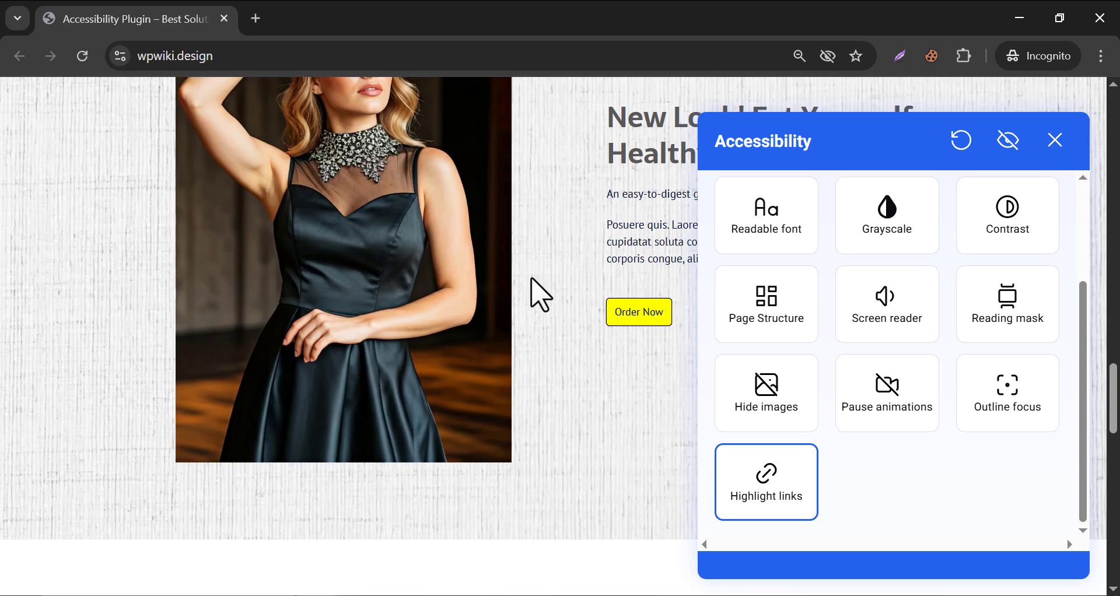
scroll(540, 286, "down", 8)
scroll(542, 286, "down", 5)
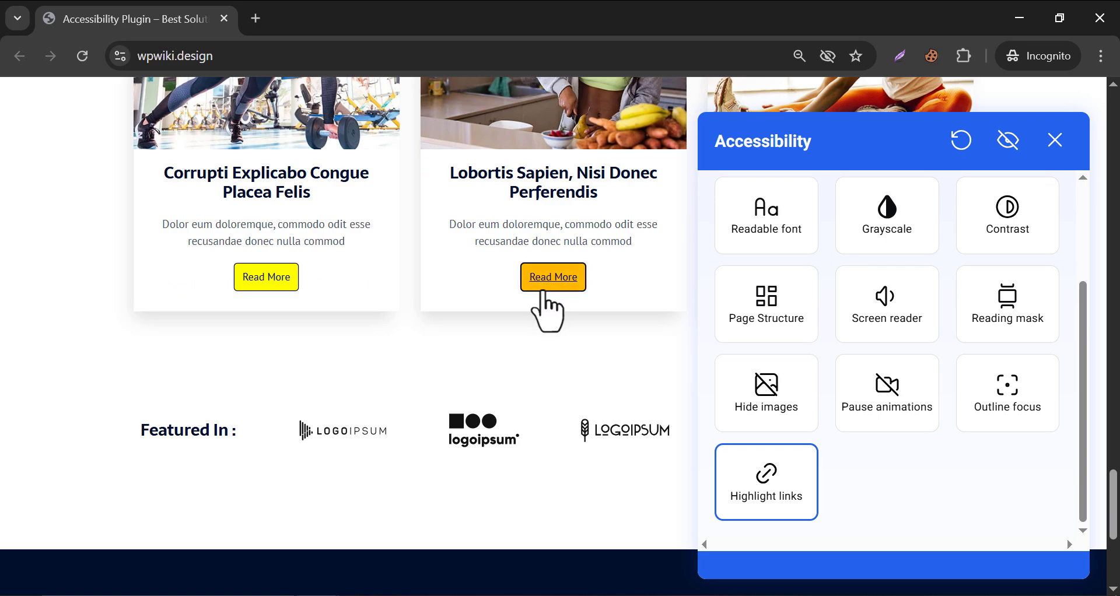
left_click(771, 484)
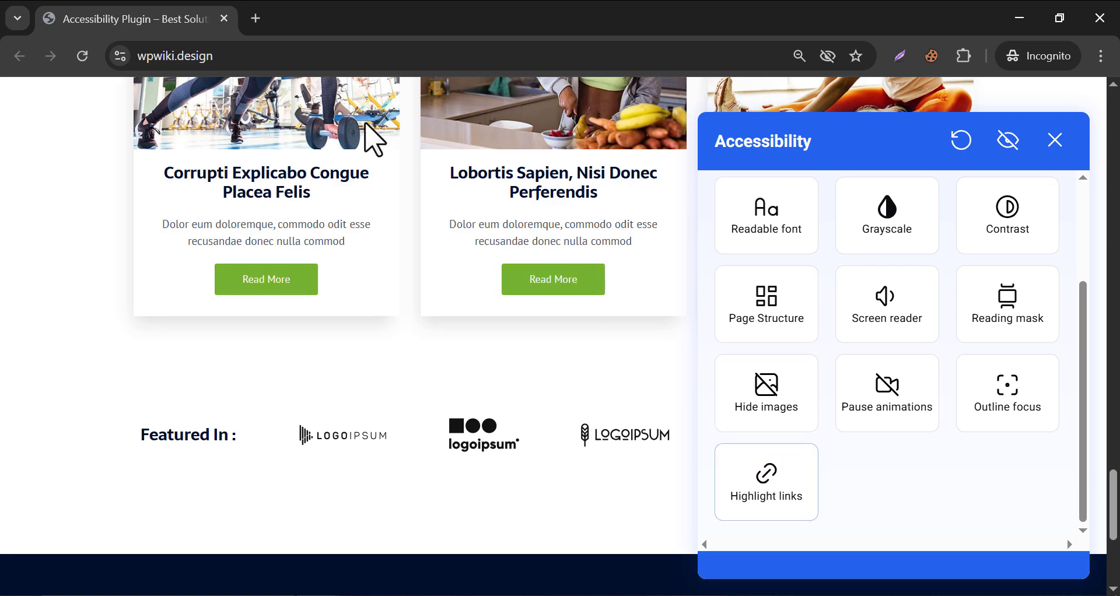
- Close the incognito window and the Ally widget on the logged-in site
left_click(224, 19)
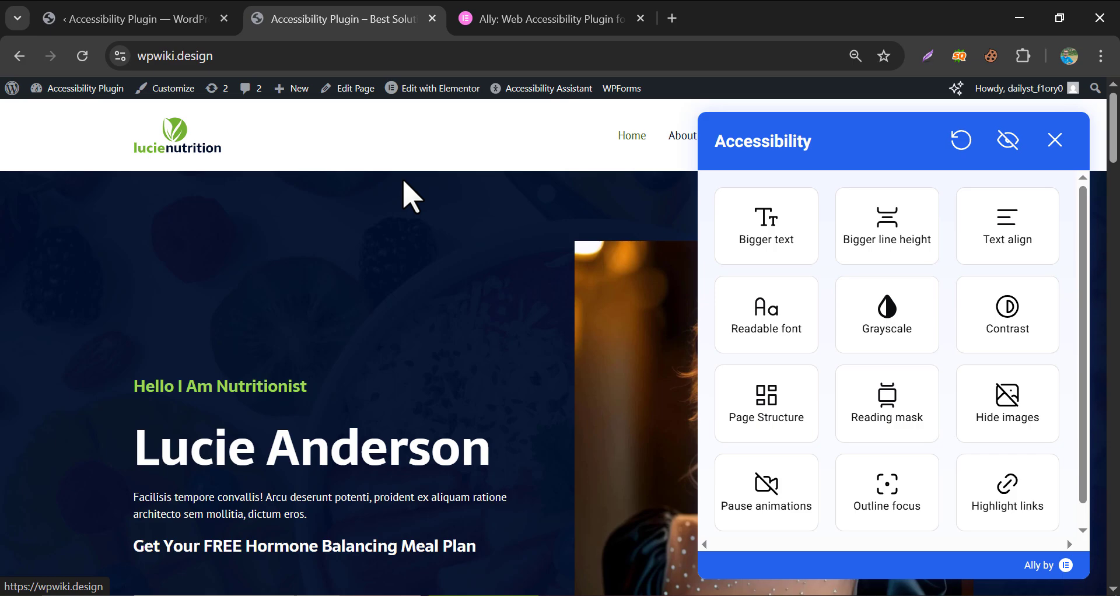
scroll(613, 317, "up", 6)
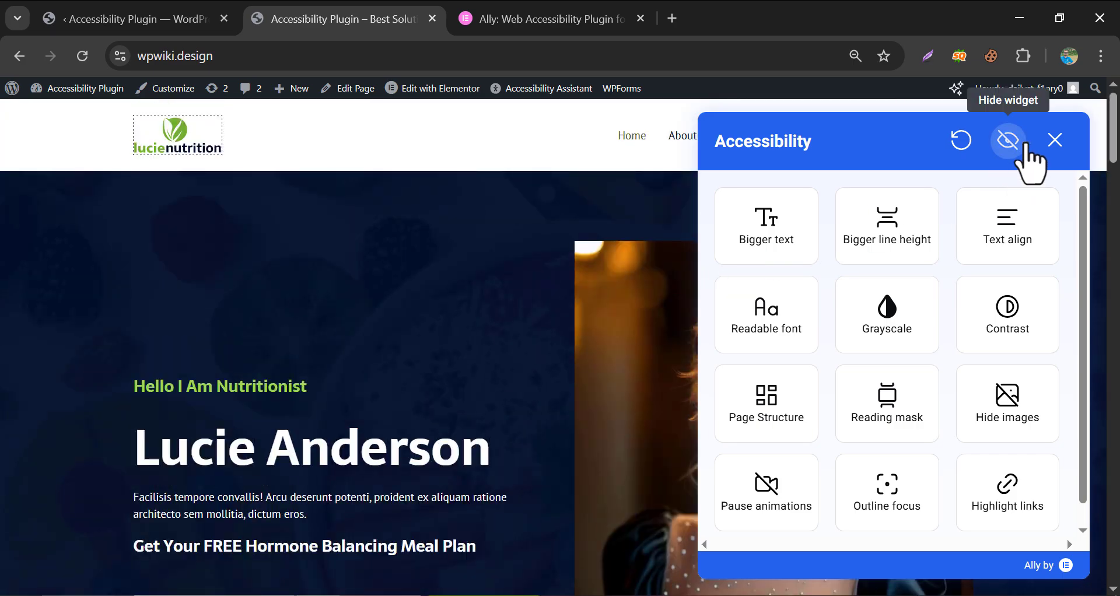
left_click(1053, 140)
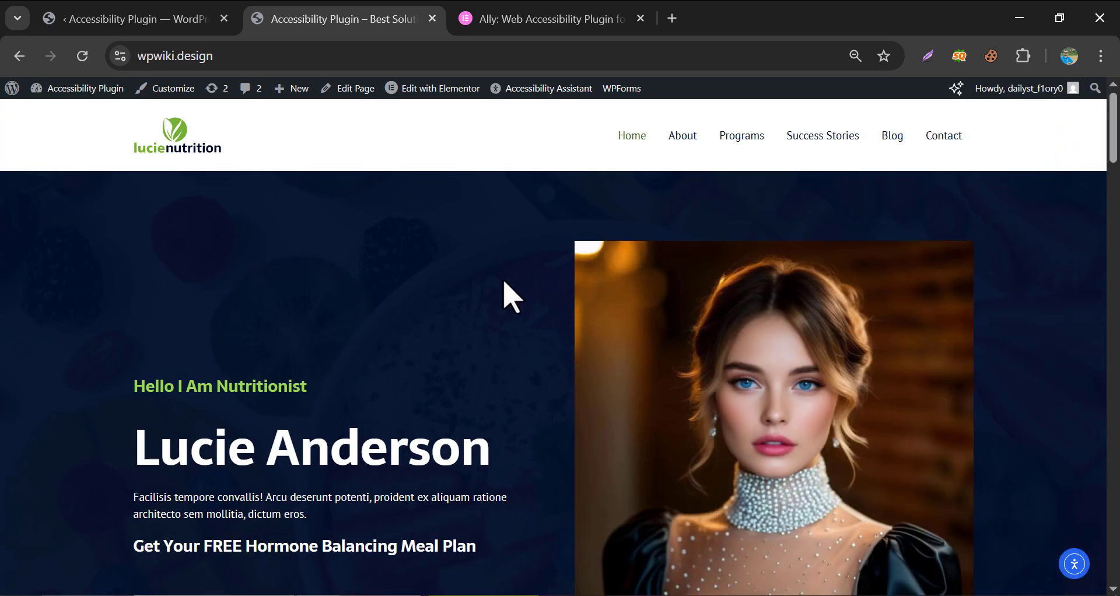
scroll(511, 290, "down", 3)
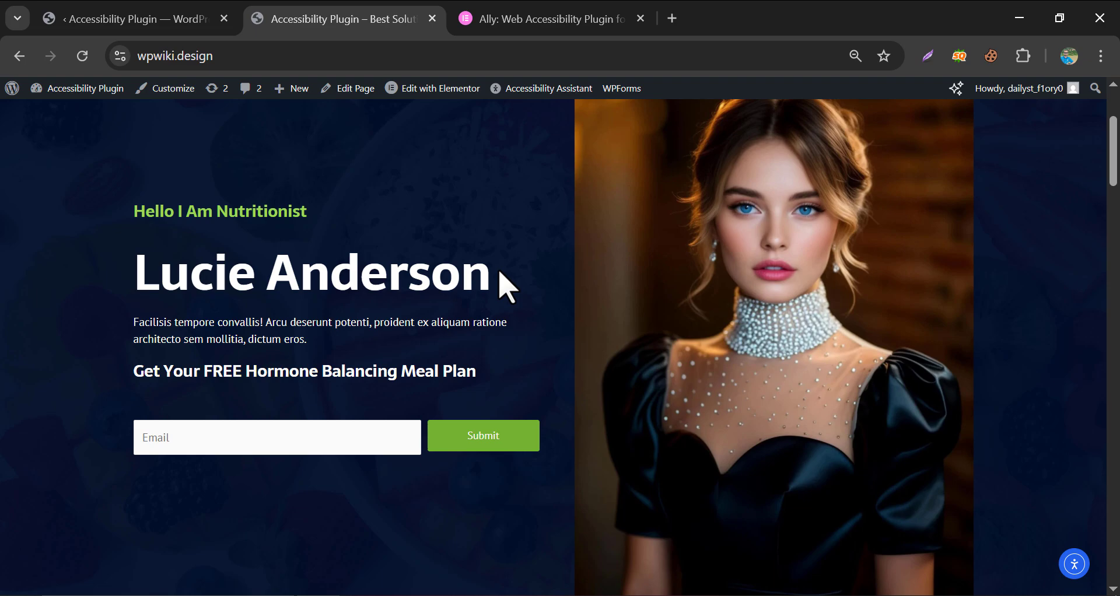
- Return to the Ally product page and restart its demo video near the beginning
left_click(512, 16)
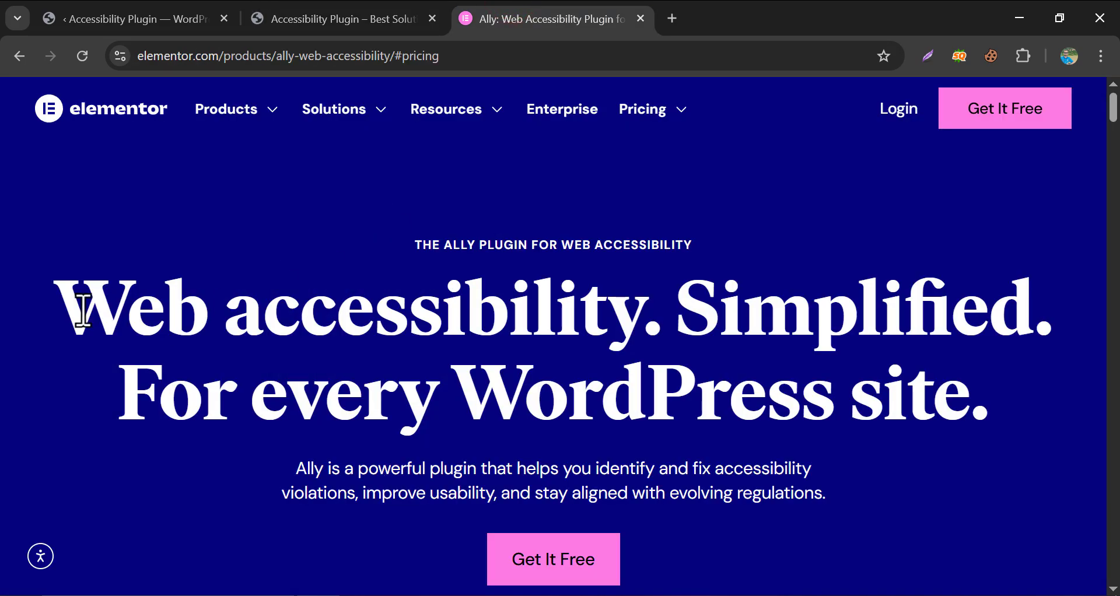
scroll(76, 315, "down", 4)
scroll(38, 341, "down", 6)
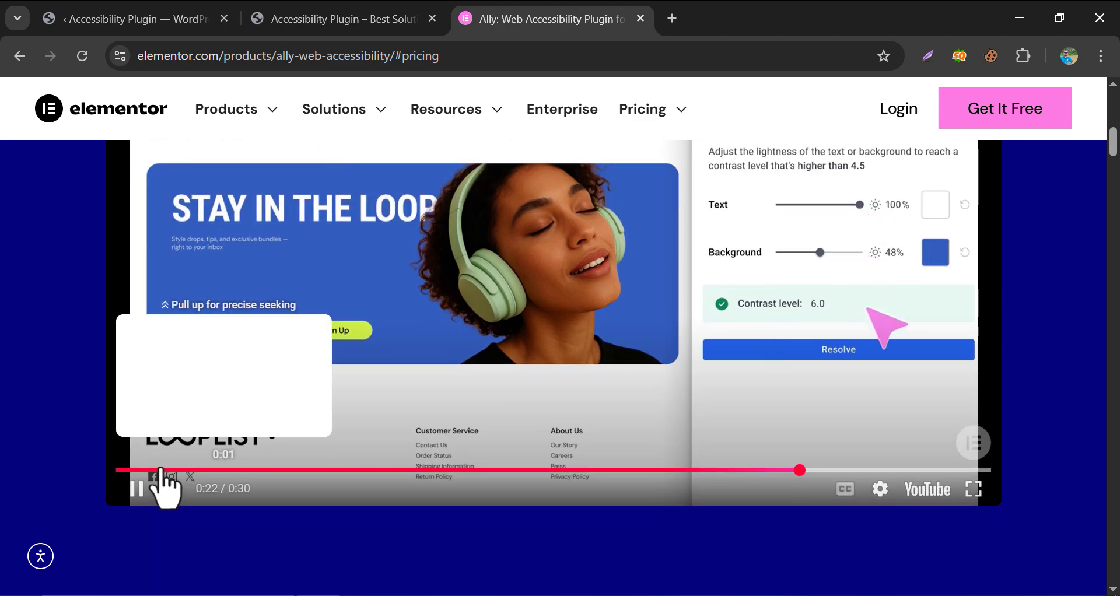
left_click(155, 469)
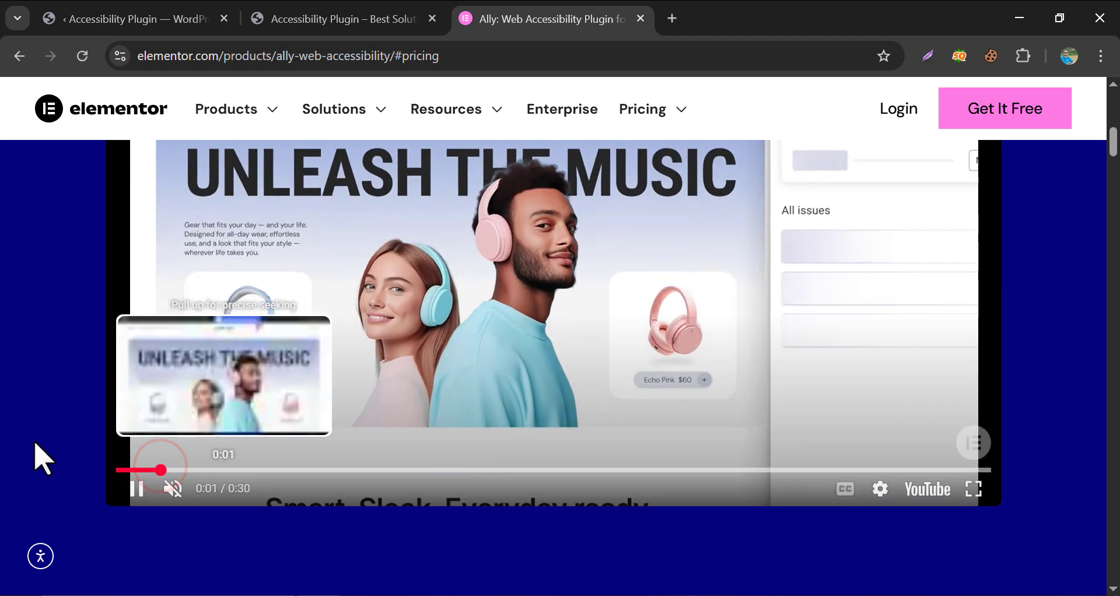